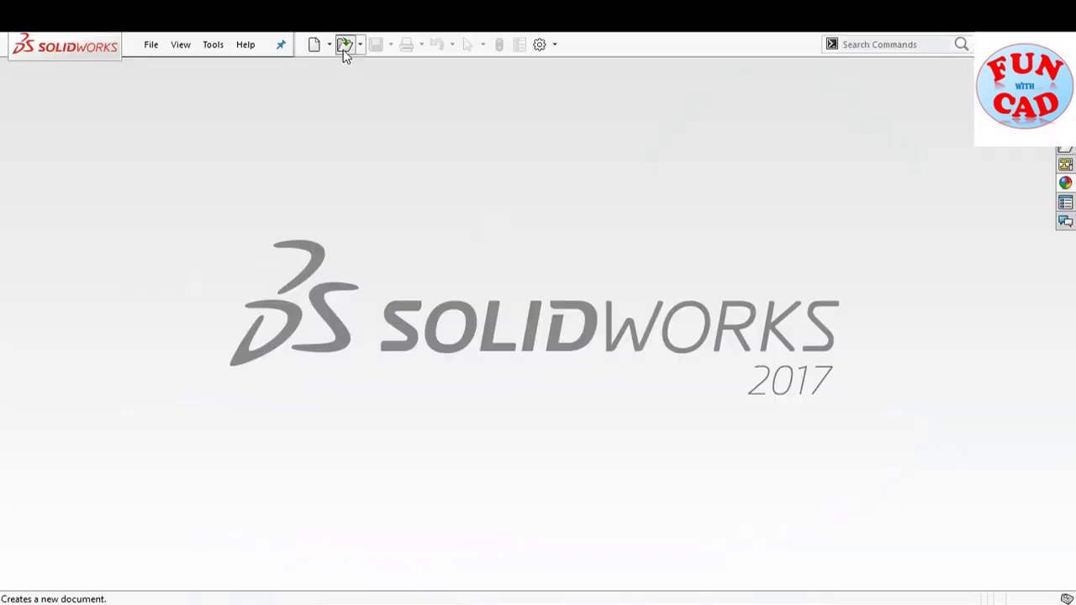
# Step: Open the base part file
pyautogui.click(345, 45)
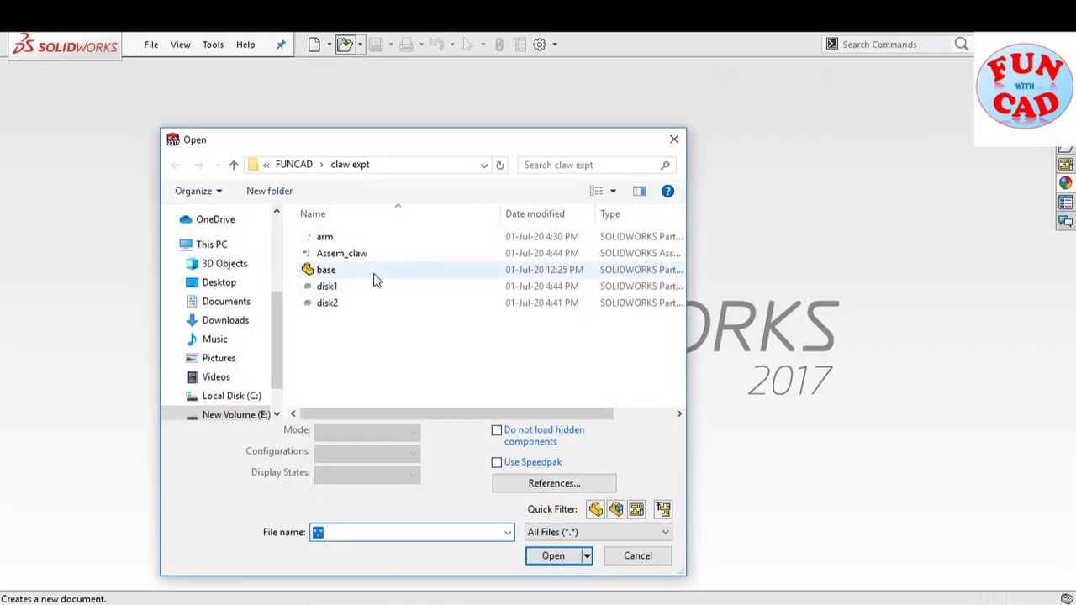
pyautogui.click(376, 280)
pyautogui.click(547, 533)
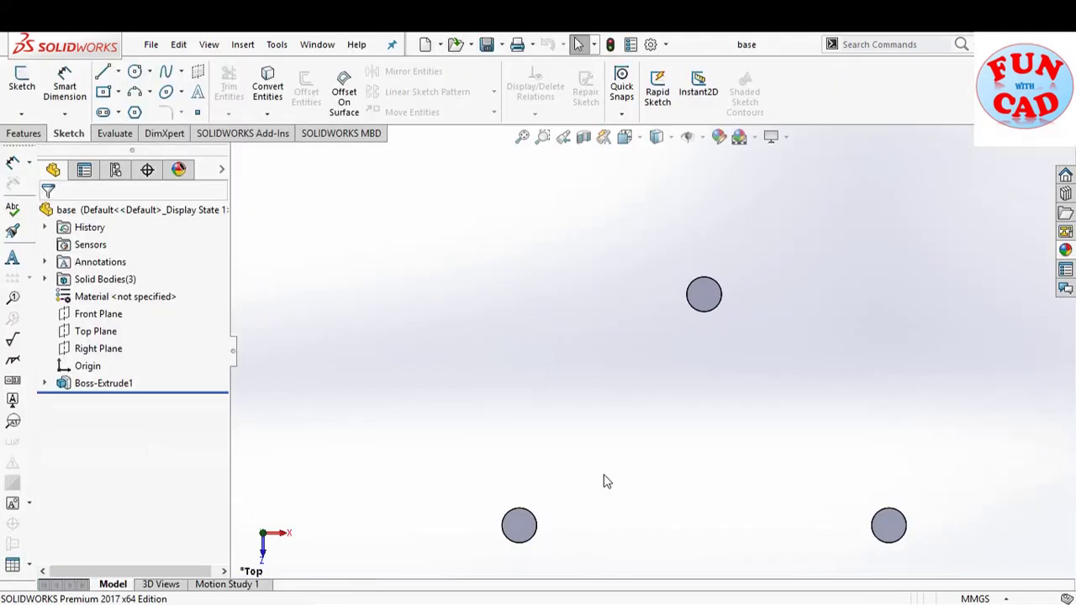
# Step: Inspect Sketch1's three Ø15 holes spaced 100 and 80 mm, then exit the sketch to rebuild
pyautogui.moveTo(746, 418); pyautogui.dragTo(711, 410, button='middle')
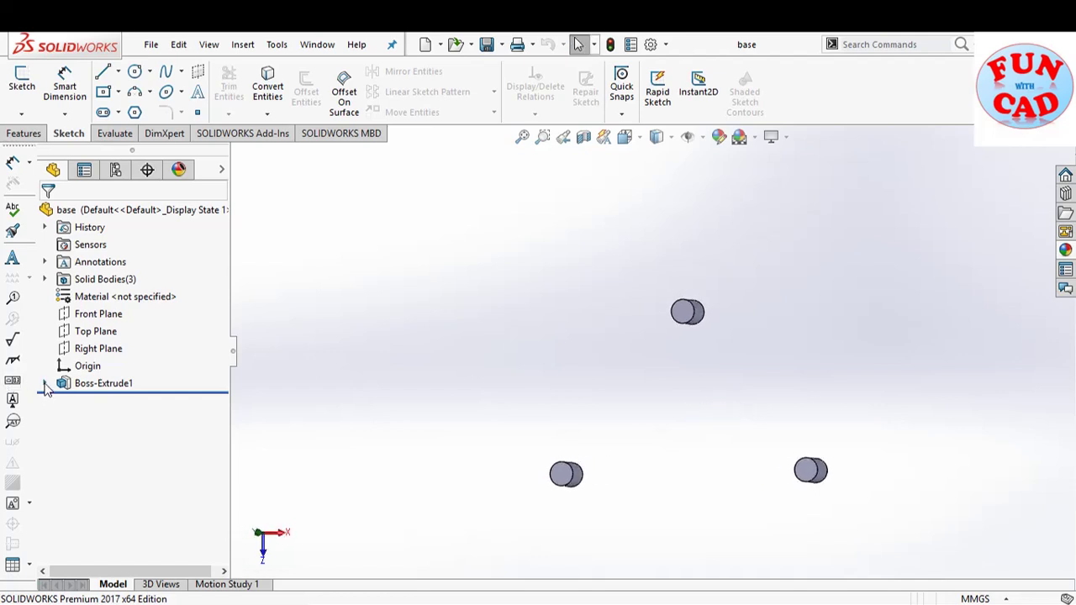
pyautogui.click(45, 383)
pyautogui.click(107, 401)
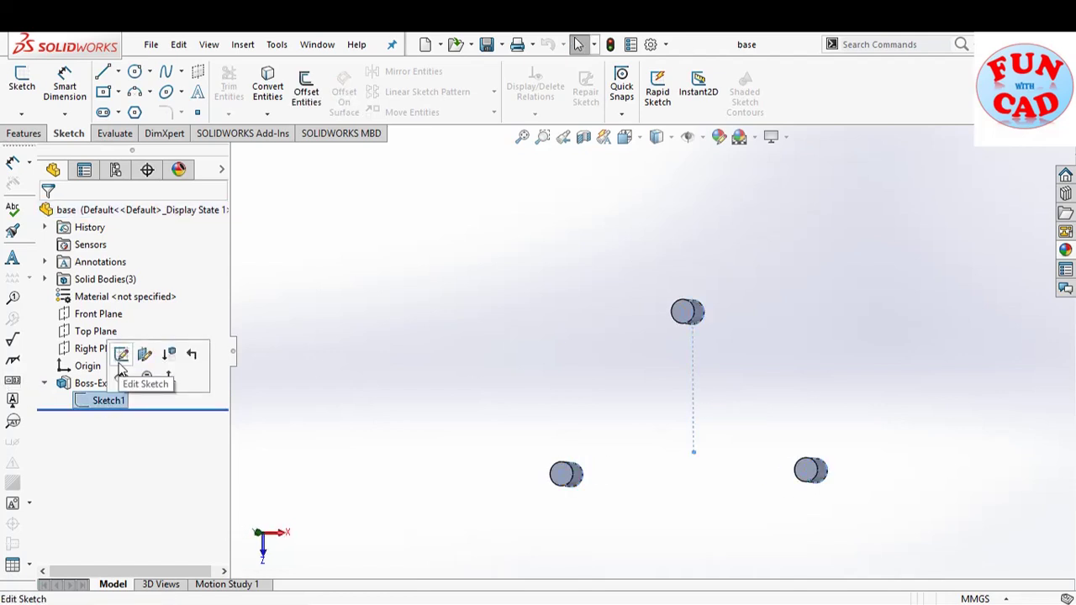
pyautogui.click(120, 356)
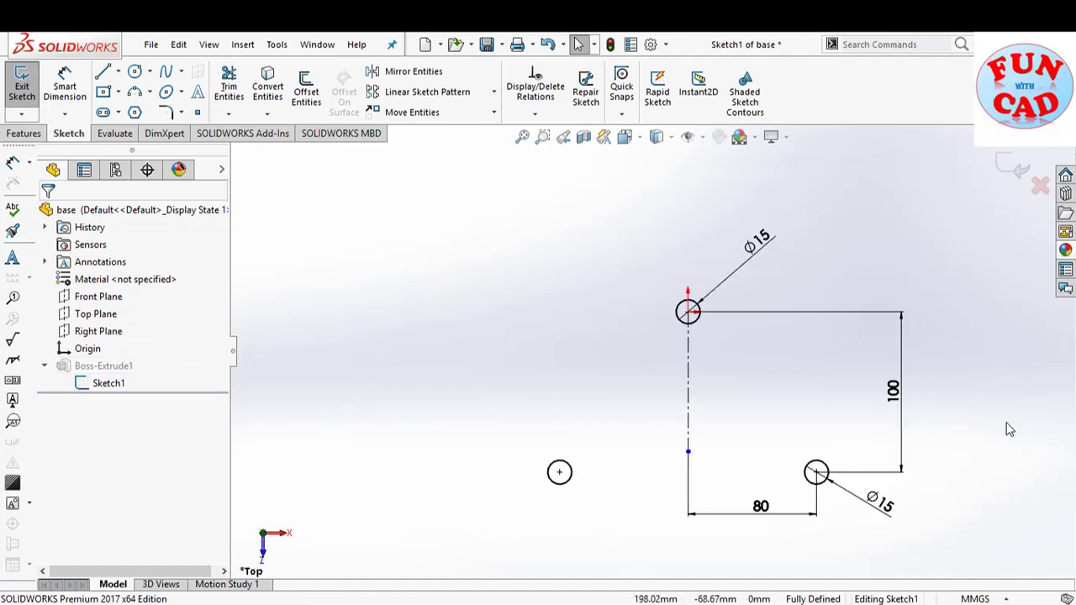
pyautogui.click(1009, 172)
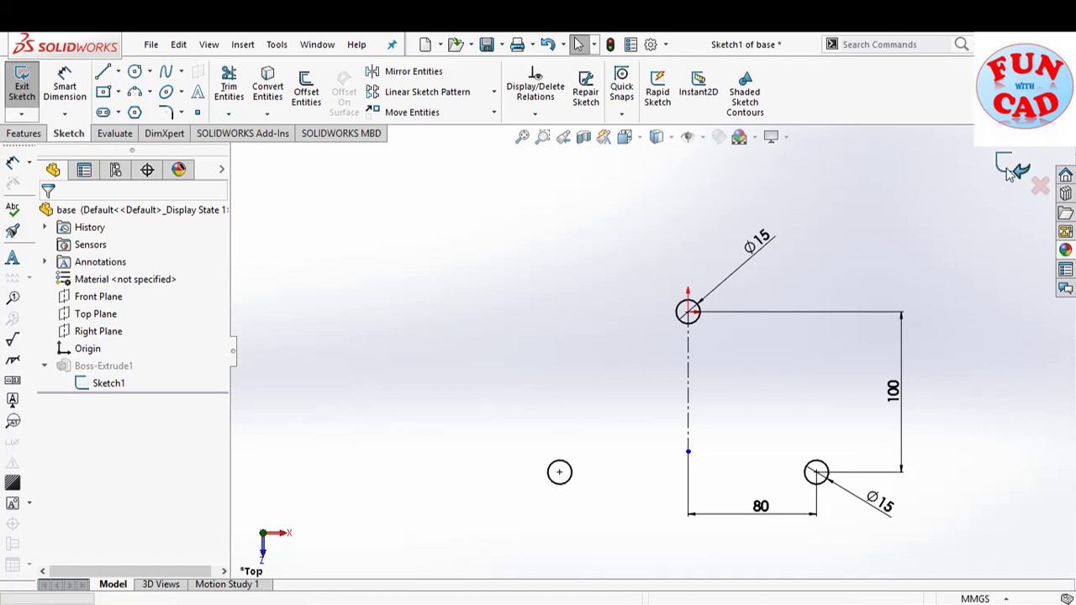
# Step: Open the arm part file
pyautogui.click(453, 46)
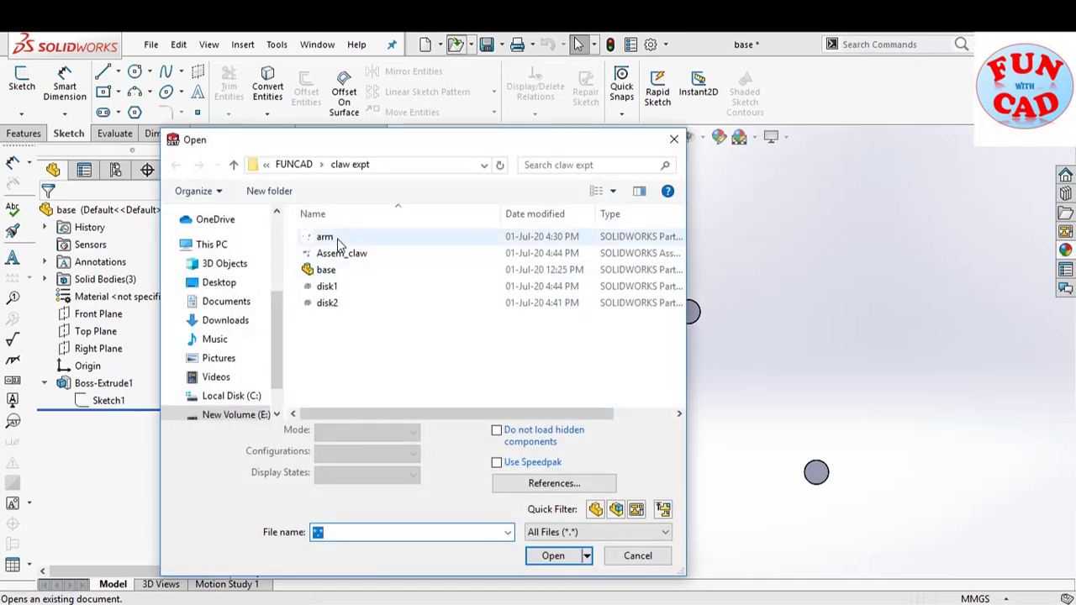
pyautogui.click(337, 240)
pyautogui.click(553, 554)
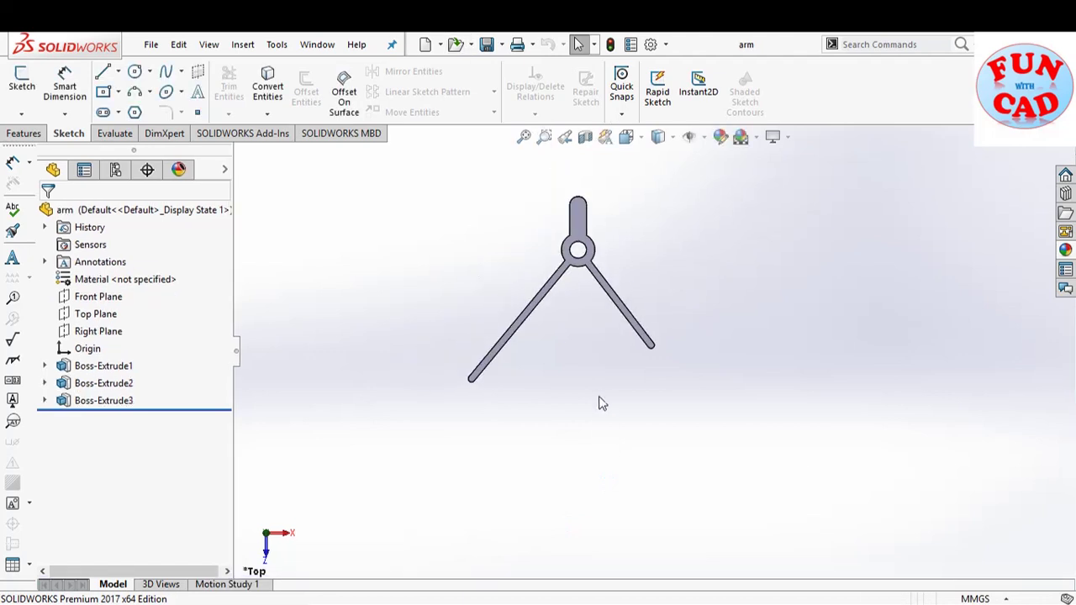
# Step: Review the arm's Sketch2 dimensions from the Top view, then exit the sketch to rebuild
pyautogui.scroll(3, 561, 277)
pyautogui.moveTo(577, 292); pyautogui.dragTo(719, 264, button='middle')
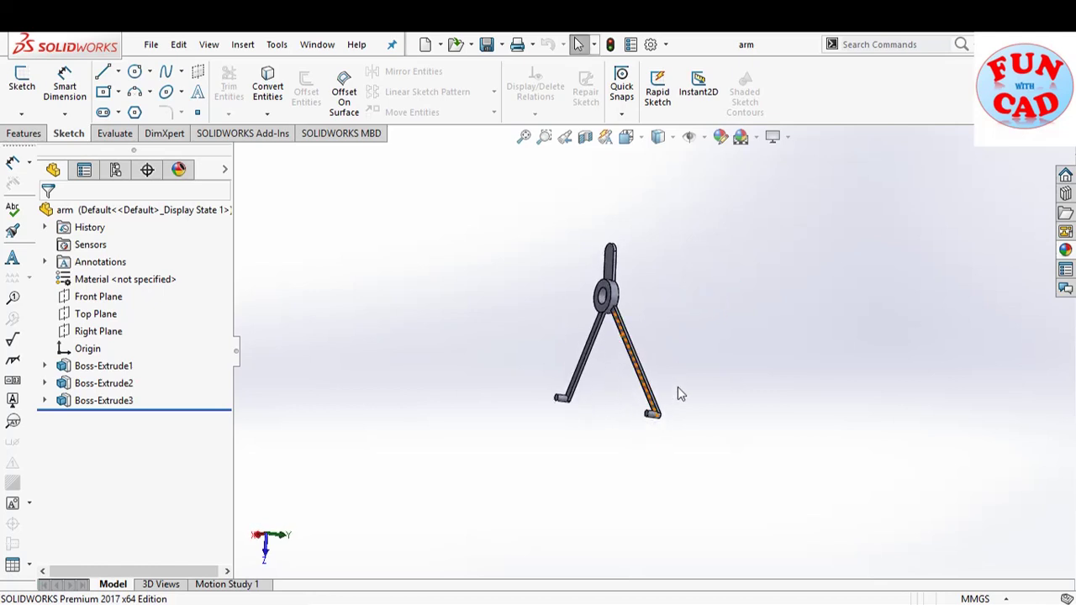
pyautogui.moveTo(681, 394); pyautogui.dragTo(579, 370, button='middle')
pyautogui.click(277, 543)
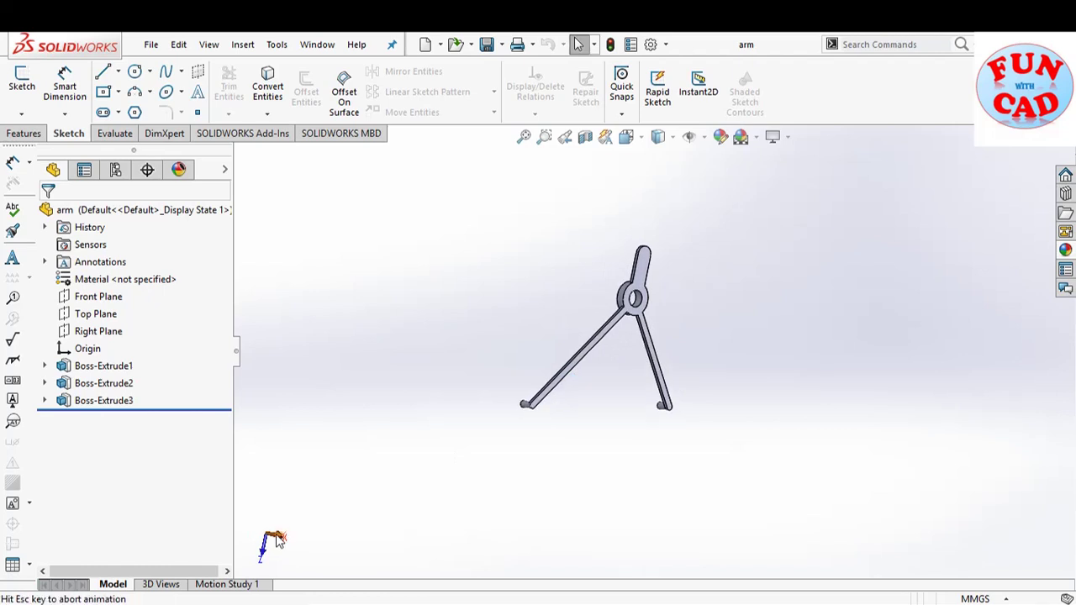
pyautogui.click(45, 384)
pyautogui.click(114, 400)
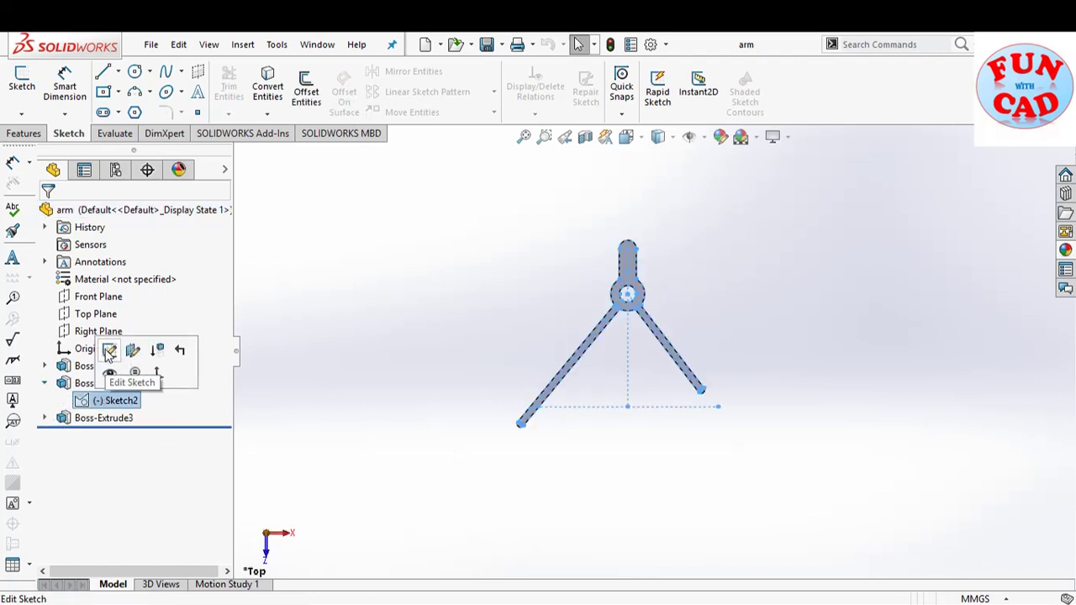
pyautogui.click(109, 351)
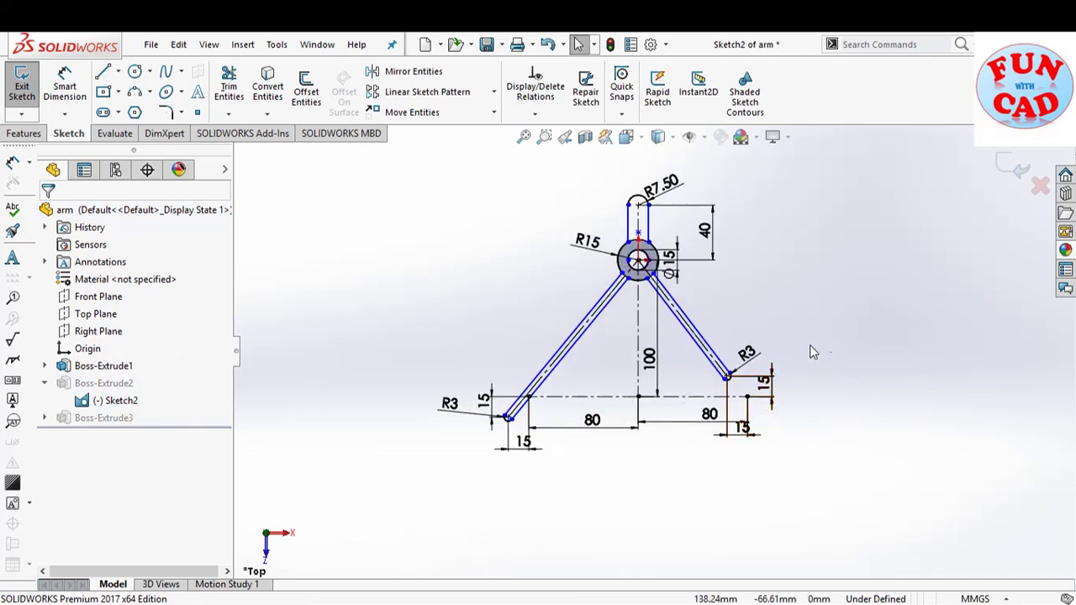
pyautogui.scroll(-1, 764, 299)
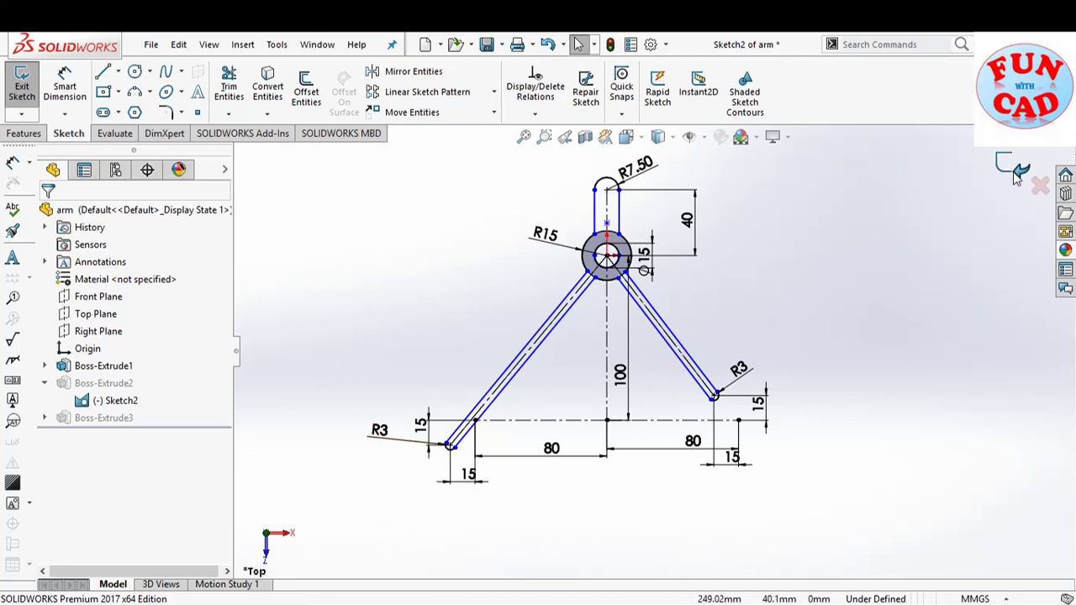
pyautogui.click(1014, 170)
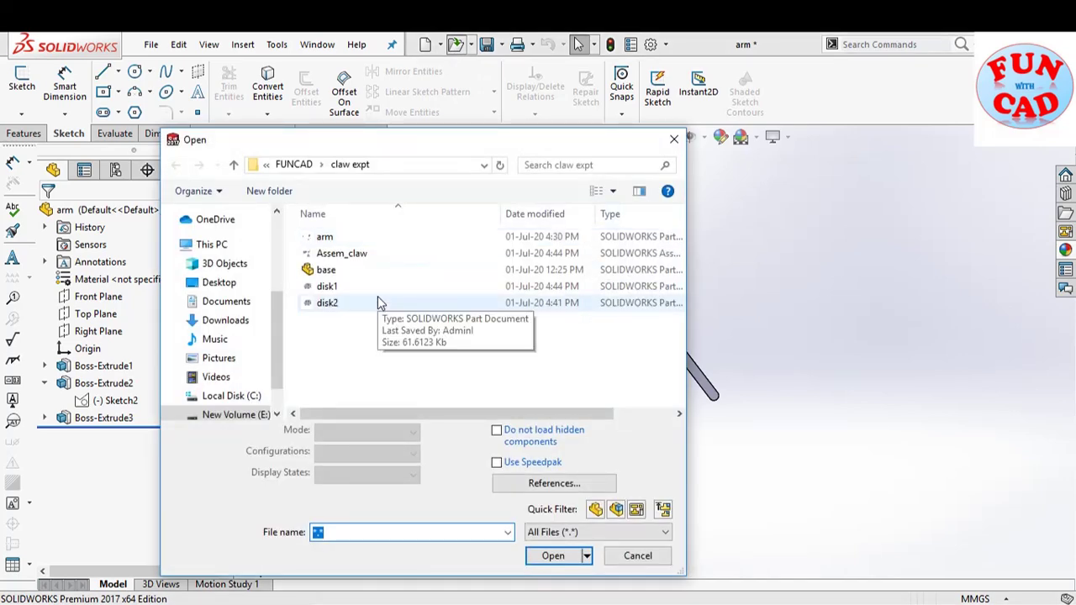
# Step: Open disk1 and view it from the top
pyautogui.click(345, 286)
pyautogui.click(551, 533)
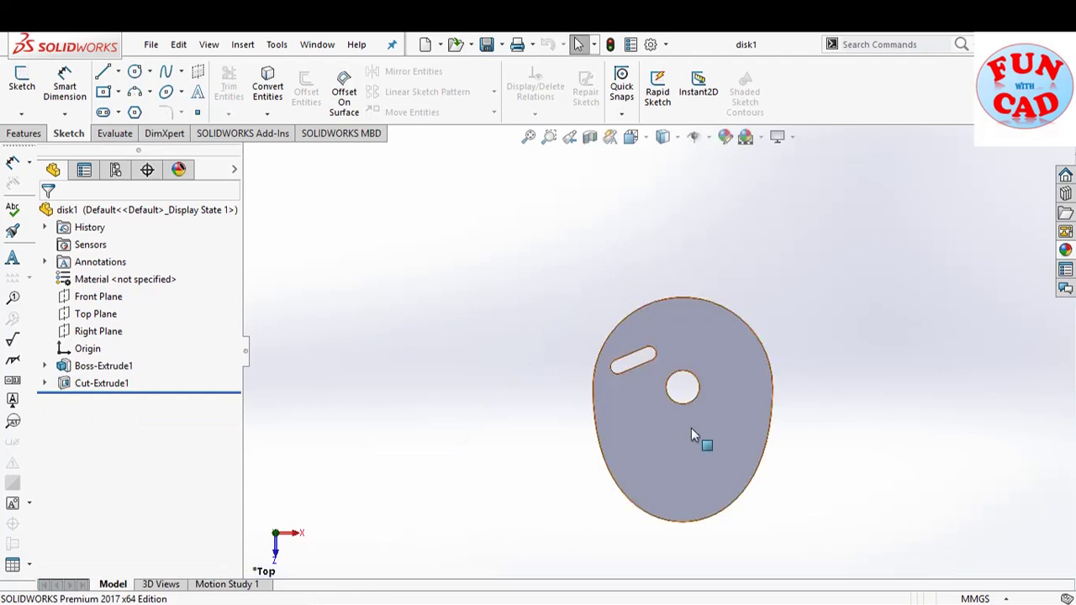
pyautogui.moveTo(773, 465)
pyautogui.mouseDown(button='middle')
pyautogui.moveTo(846, 364)
pyautogui.moveTo(772, 453)
pyautogui.mouseUp(button='middle')
pyautogui.click(284, 542)
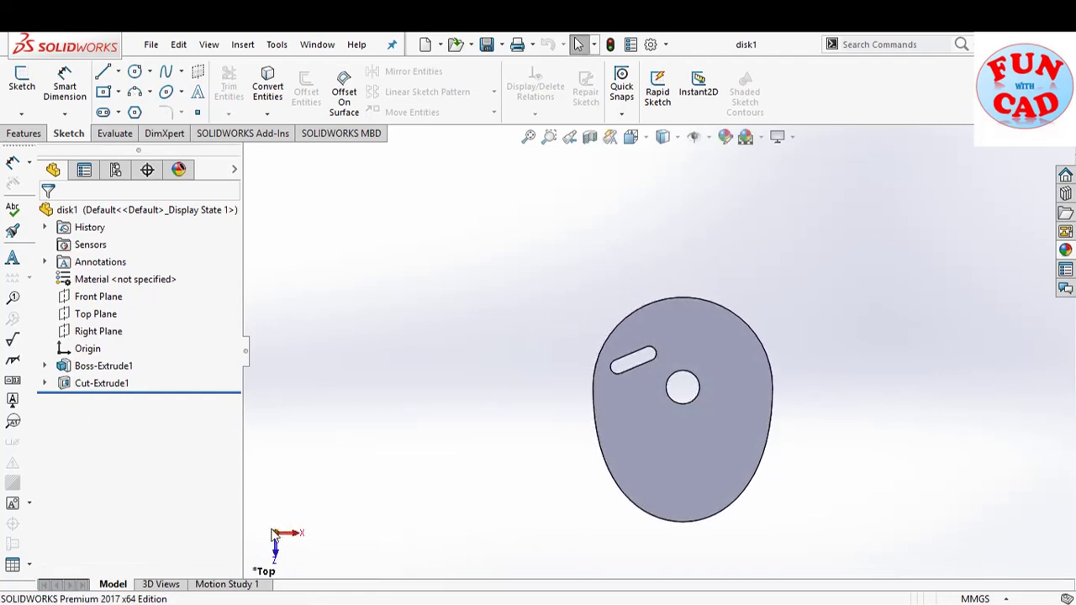
# Step: Inspect the slot sketch's 75° and 12° angle dimensions, then exit to rebuild the cut
pyautogui.click(44, 383)
pyautogui.click(105, 401)
pyautogui.click(112, 352)
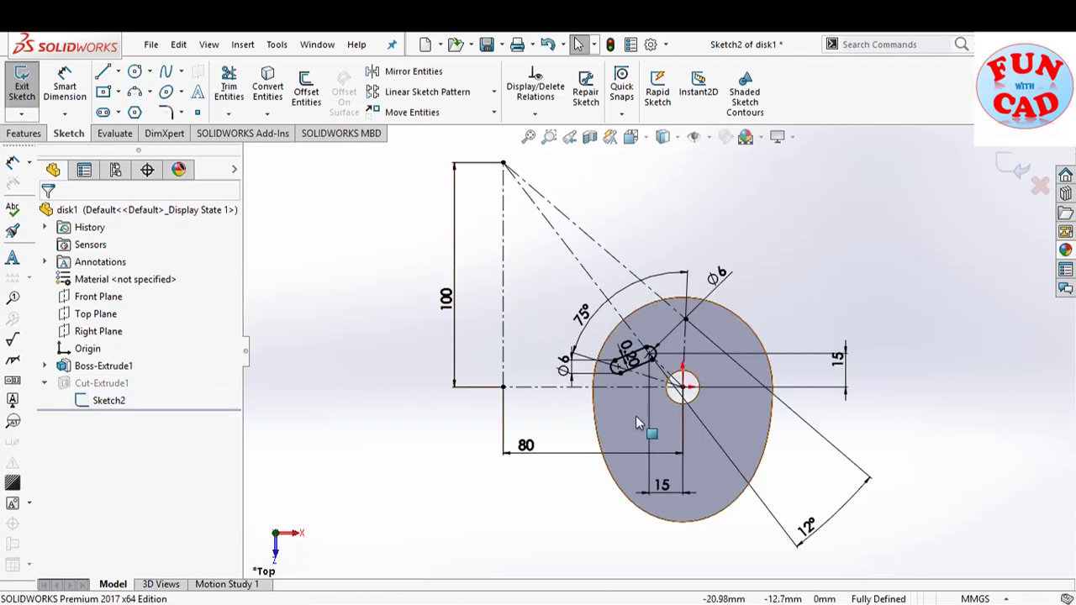
pyautogui.scroll(2, 639, 353)
pyautogui.scroll(-1, 634, 259)
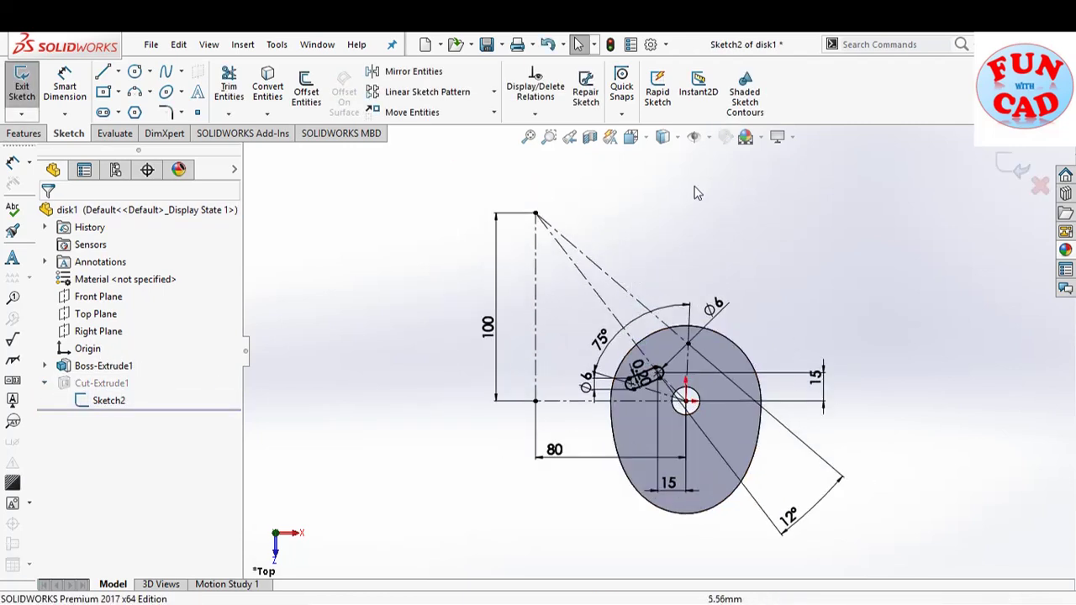
pyautogui.scroll(-3, 659, 386)
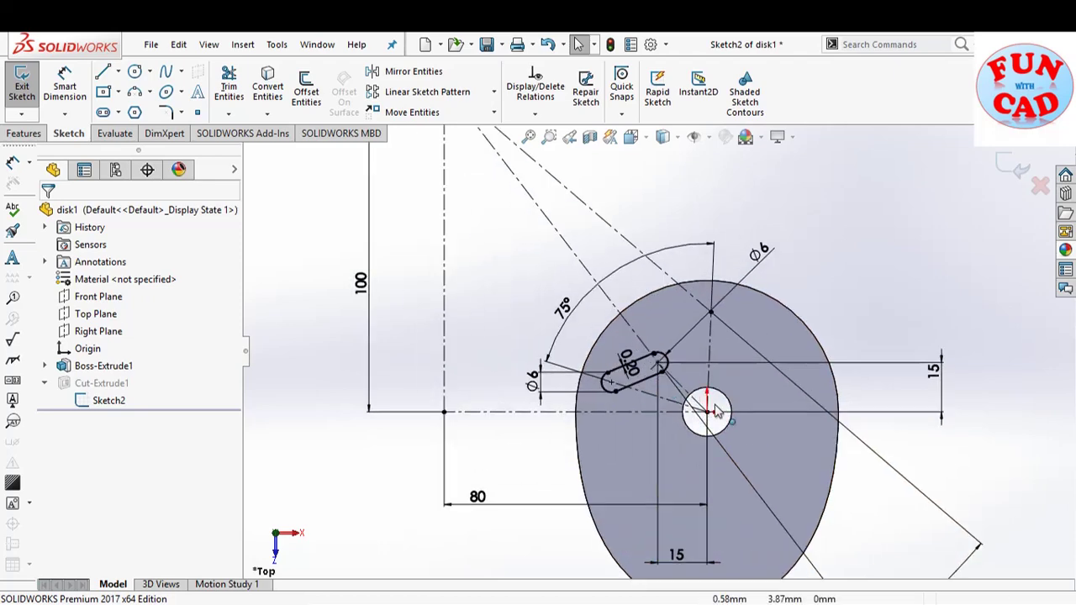
pyautogui.scroll(2, 676, 453)
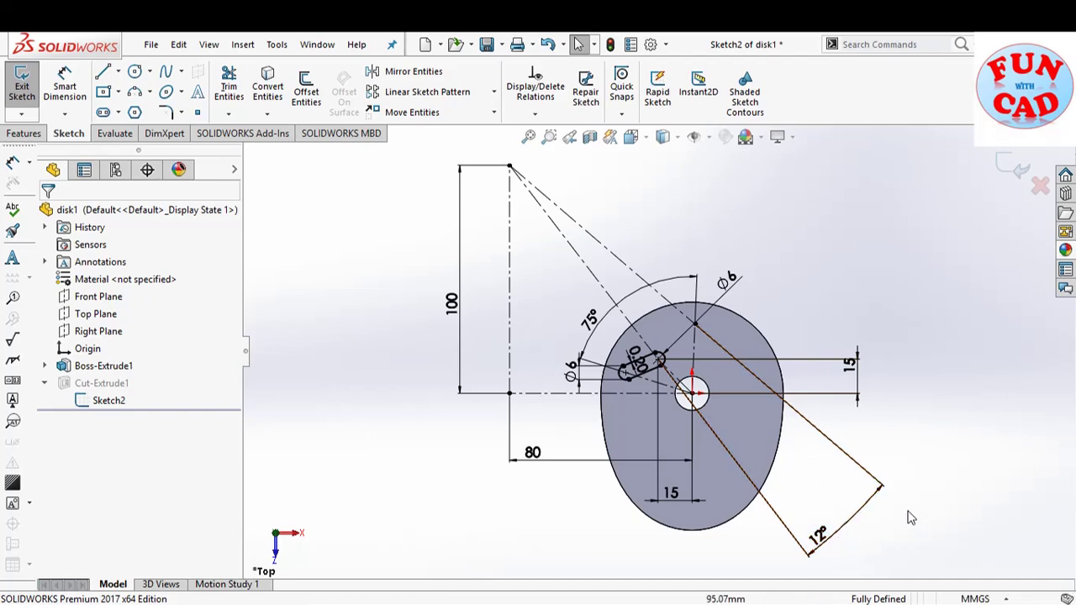
pyautogui.scroll(-4, 647, 361)
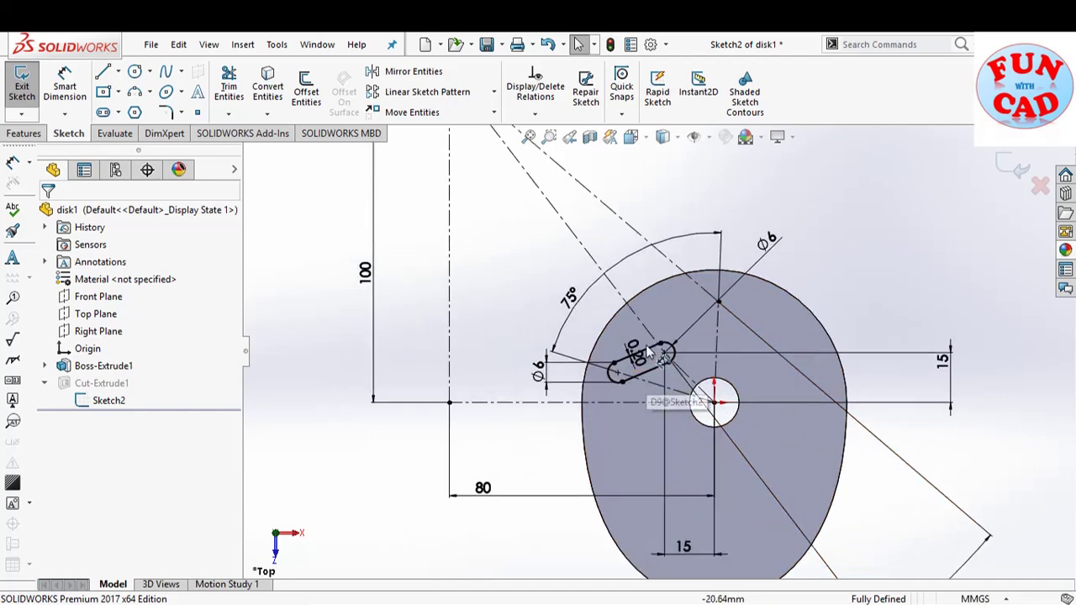
pyautogui.click(1006, 168)
pyautogui.scroll(6, 713, 356)
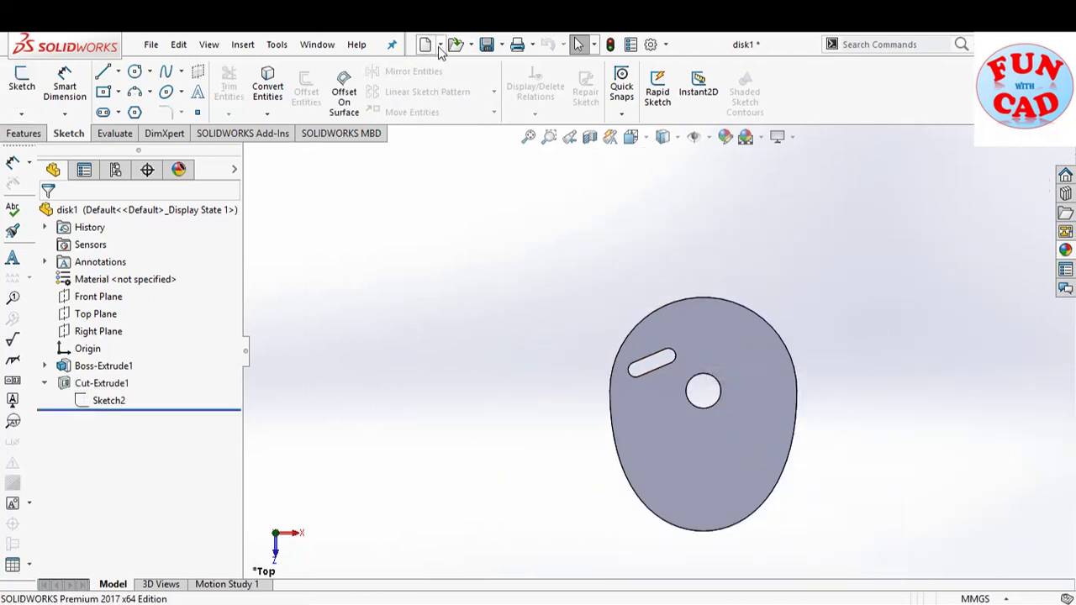
pyautogui.hotkey('ctrl', 'o')
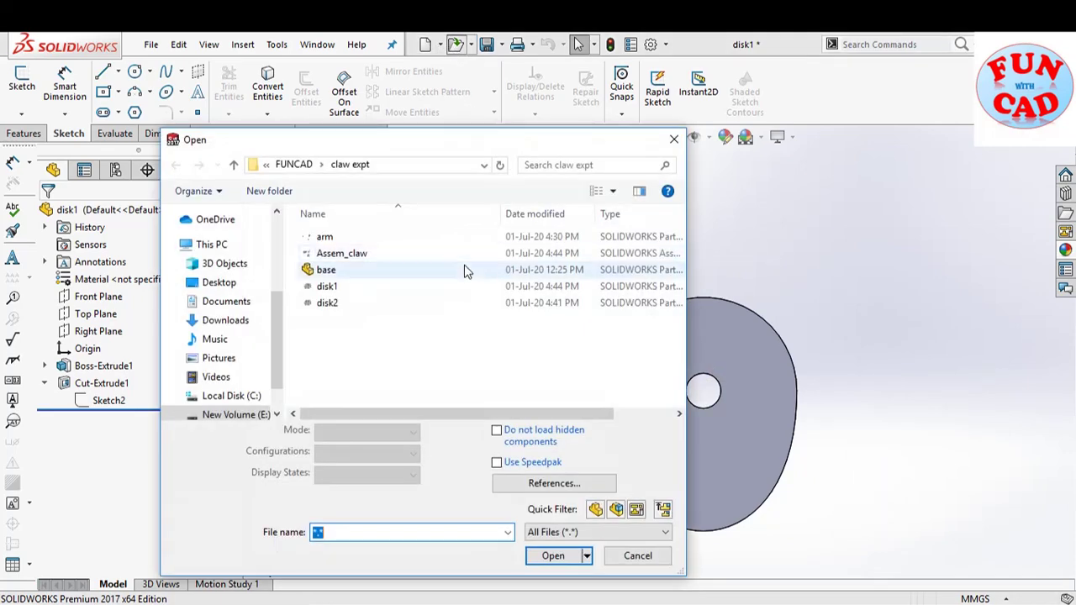
pyautogui.click(361, 303)
pyautogui.click(554, 531)
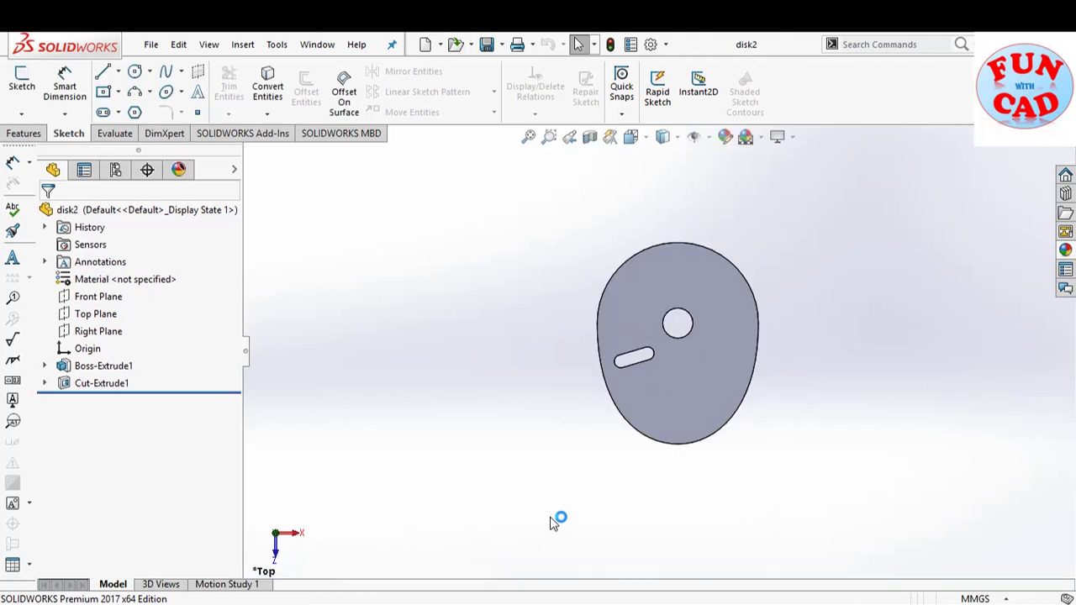
pyautogui.click(46, 383)
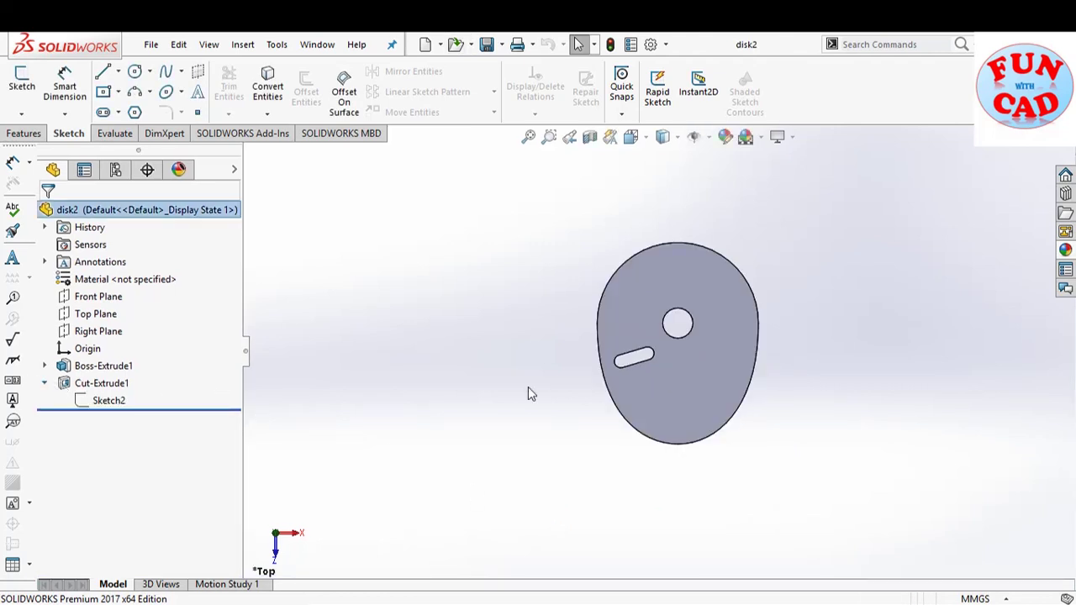
pyautogui.click(118, 402)
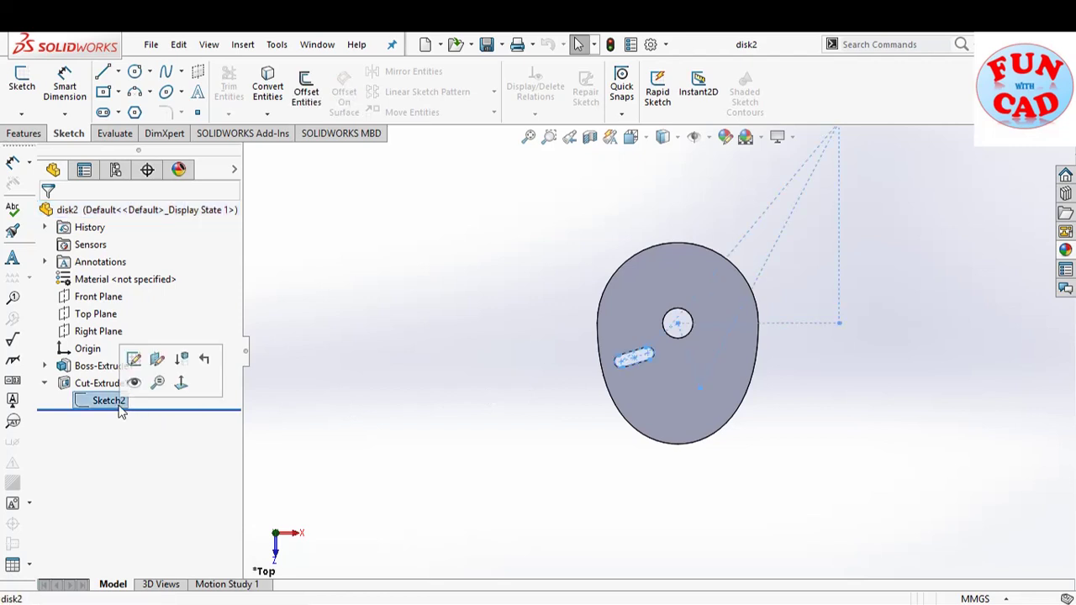
pyautogui.click(133, 360)
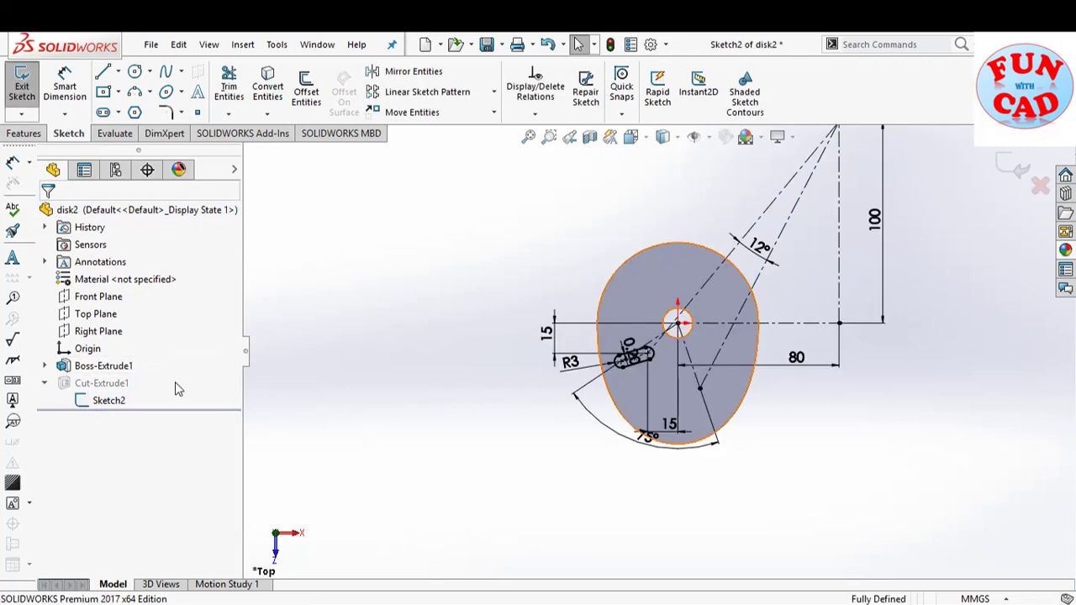
pyautogui.scroll(-2, 709, 325)
pyautogui.scroll(4, 780, 234)
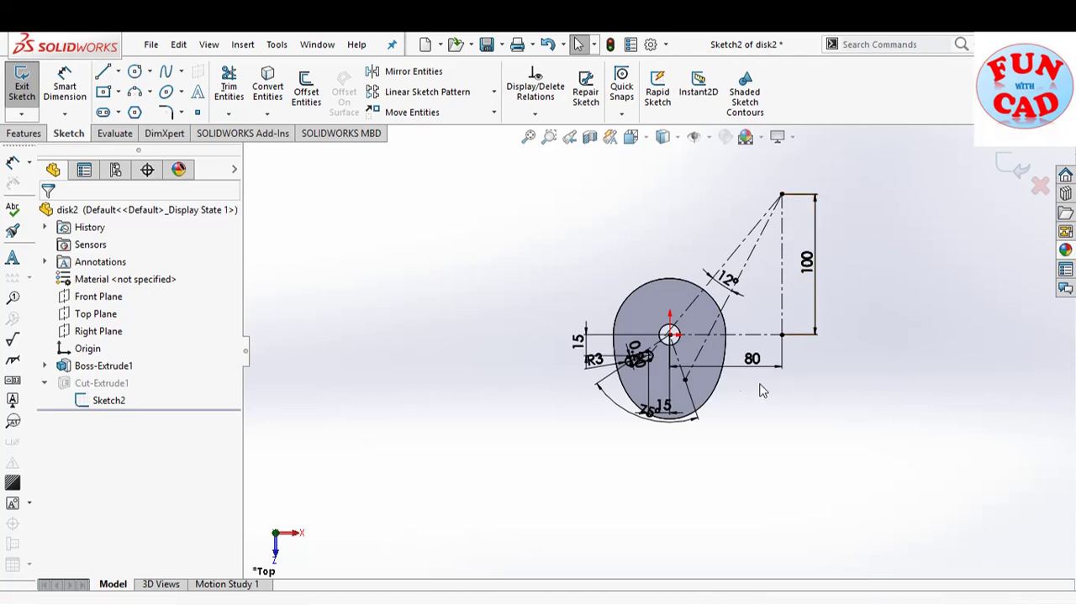
pyautogui.scroll(-3, 680, 353)
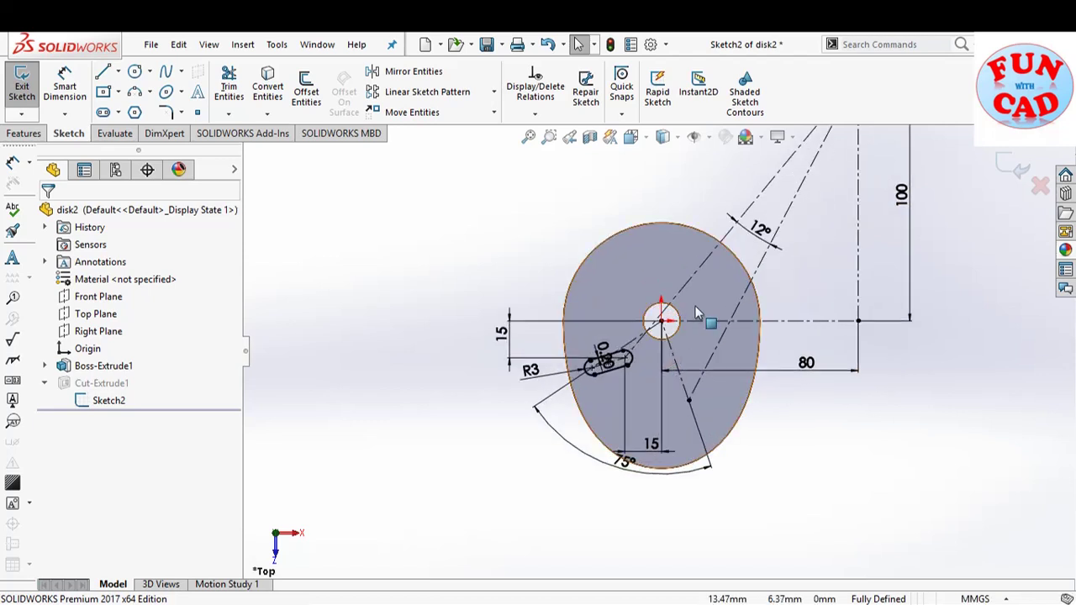
pyautogui.scroll(-2, 696, 309)
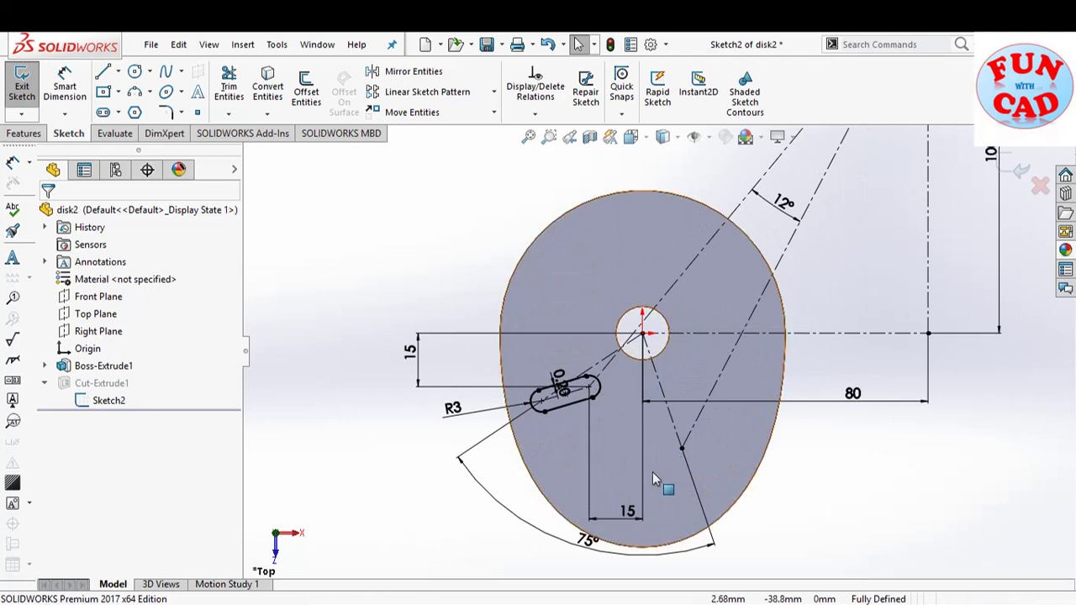
pyautogui.click(761, 201)
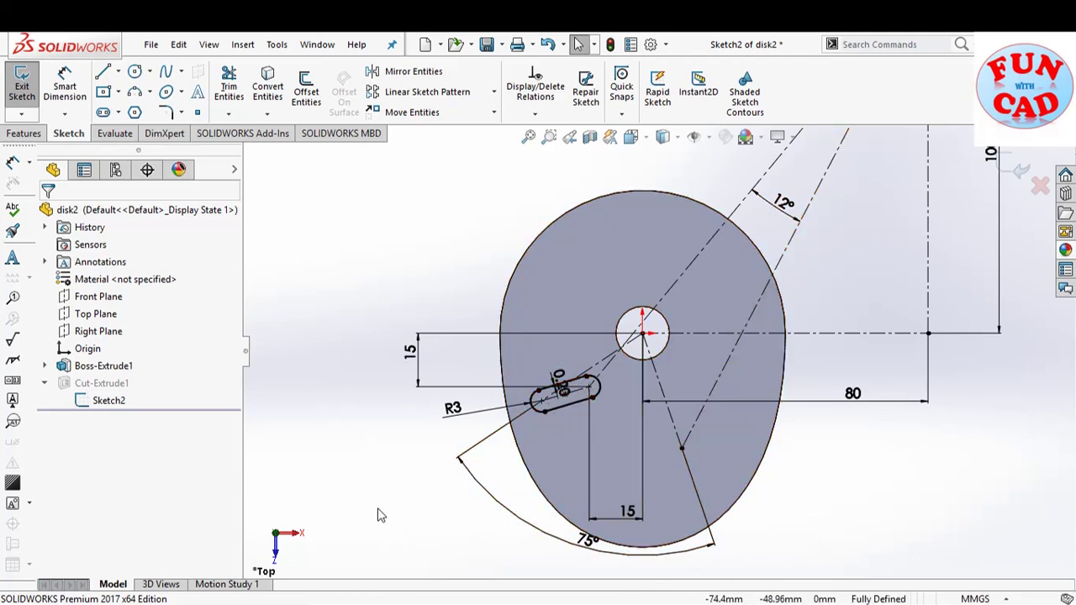
pyautogui.press('f')
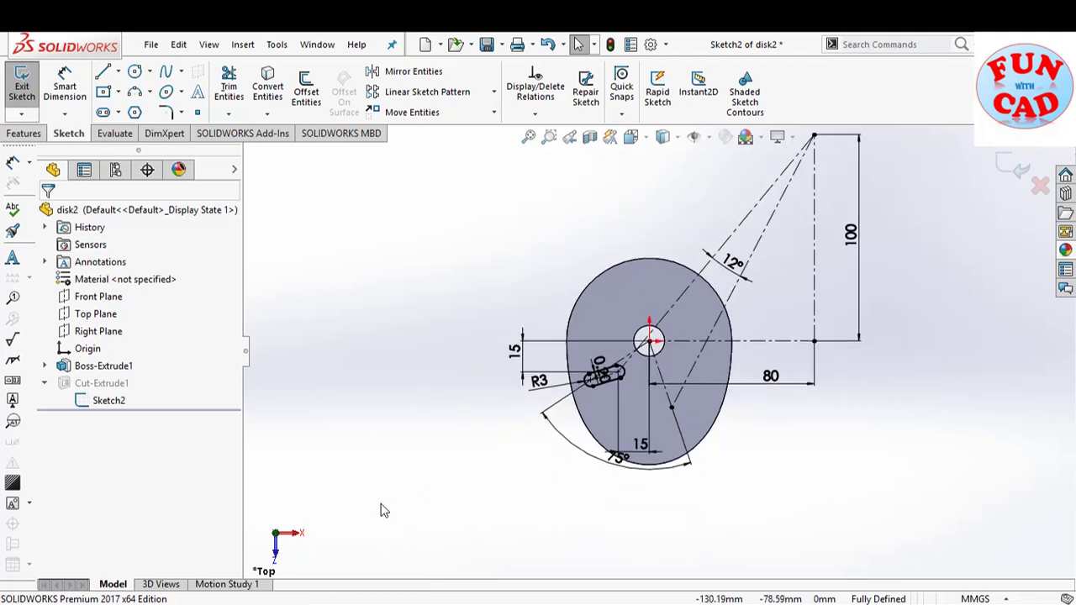
pyautogui.press('f')
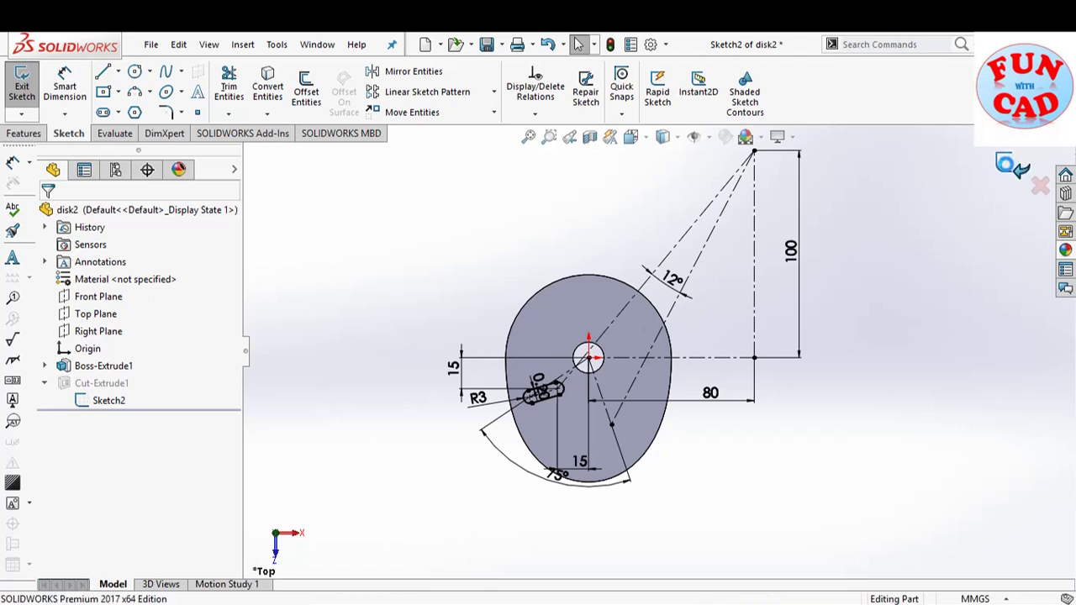
pyautogui.click(1013, 168)
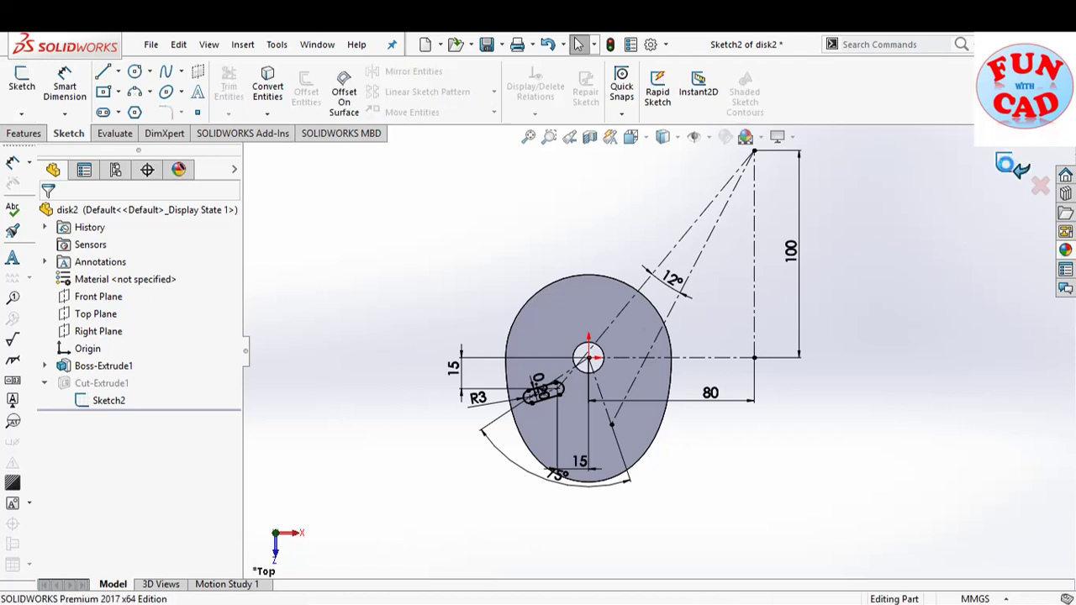
# Step: Create a new assembly and place the base part in it
pyautogui.click(426, 45)
pyautogui.click(521, 300)
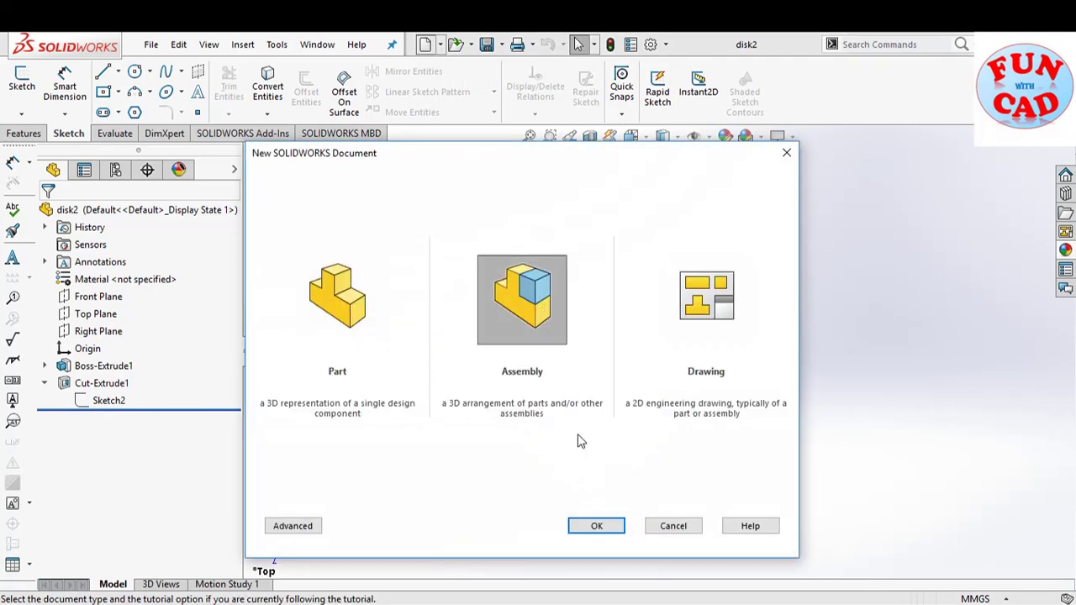
pyautogui.click(597, 526)
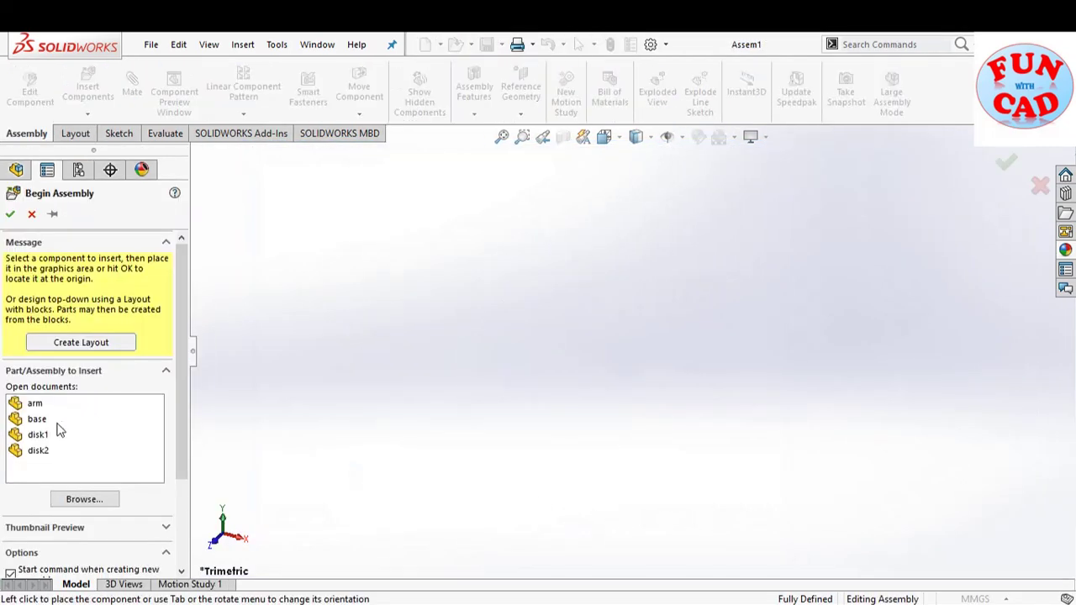
pyautogui.click(57, 420)
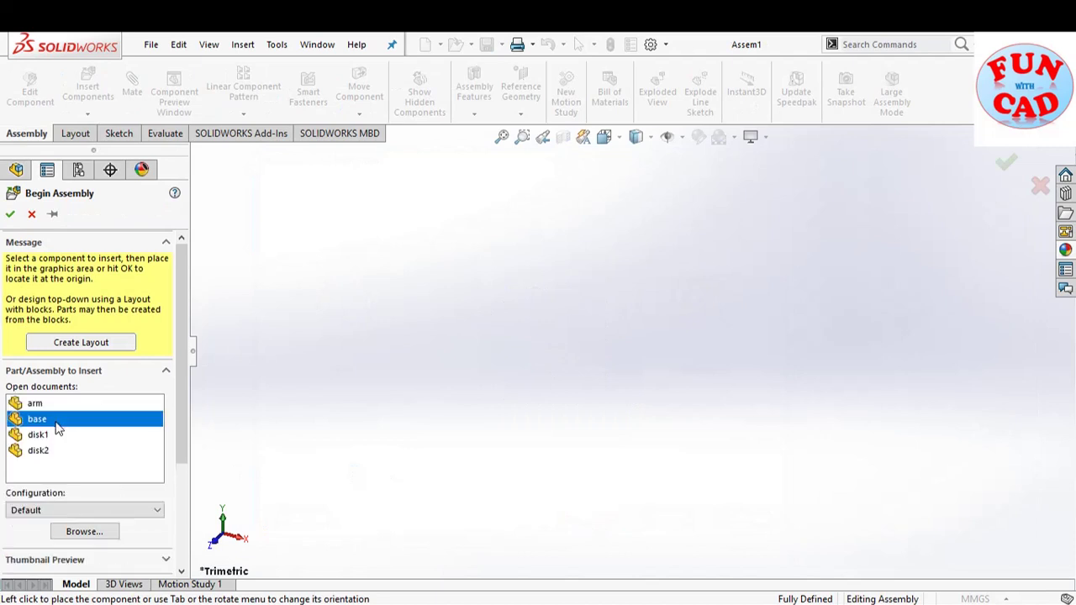
pyautogui.click(592, 324)
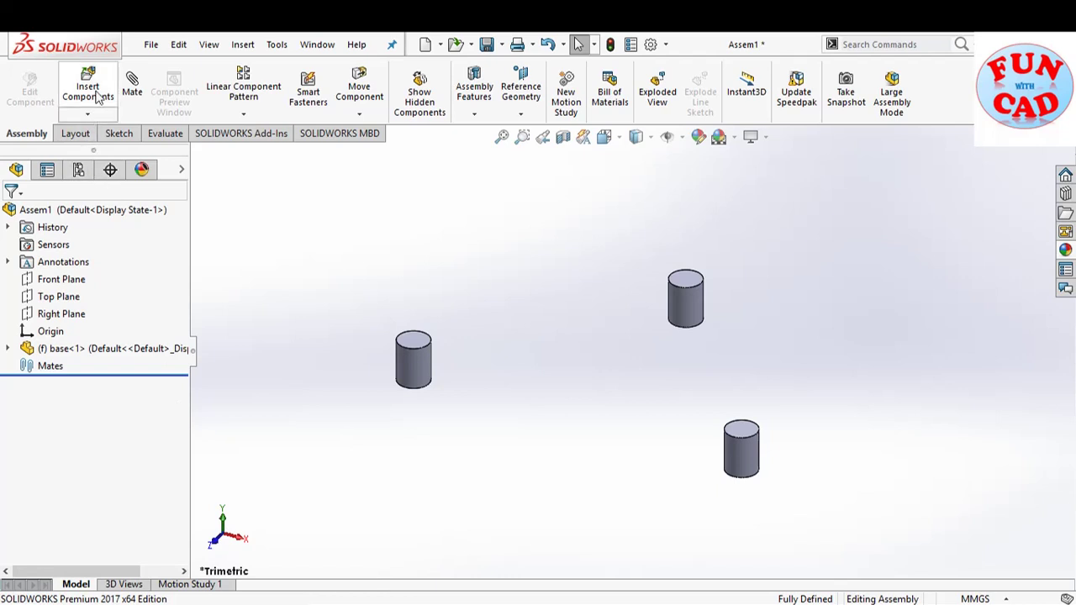
# Step: Give the base component a black appearance at assembly level
pyautogui.click(59, 351)
pyautogui.rightClick(59, 351)
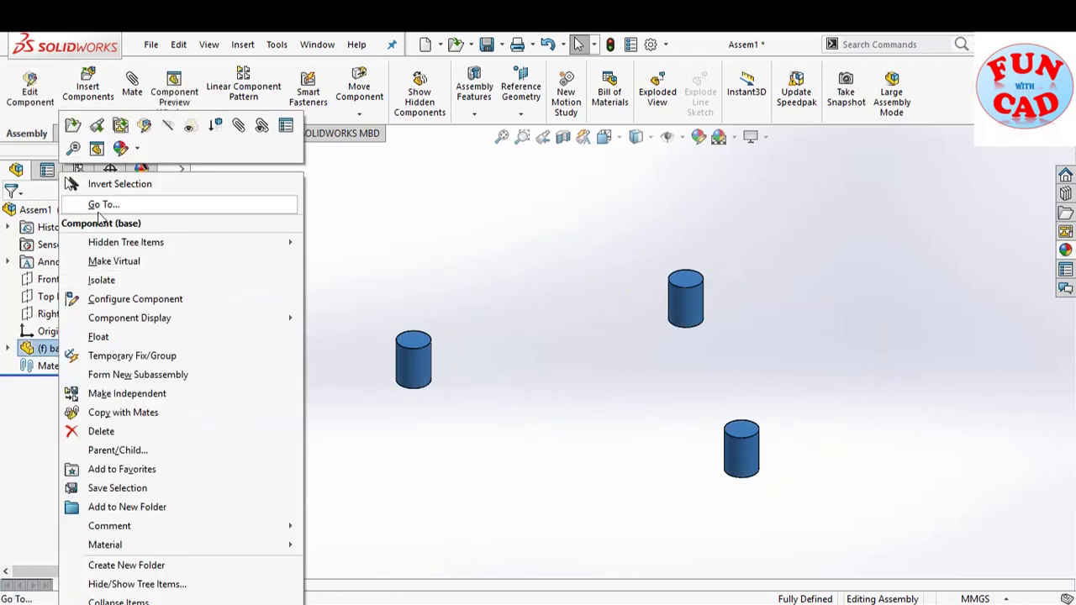
pyautogui.click(122, 149)
pyautogui.click(136, 187)
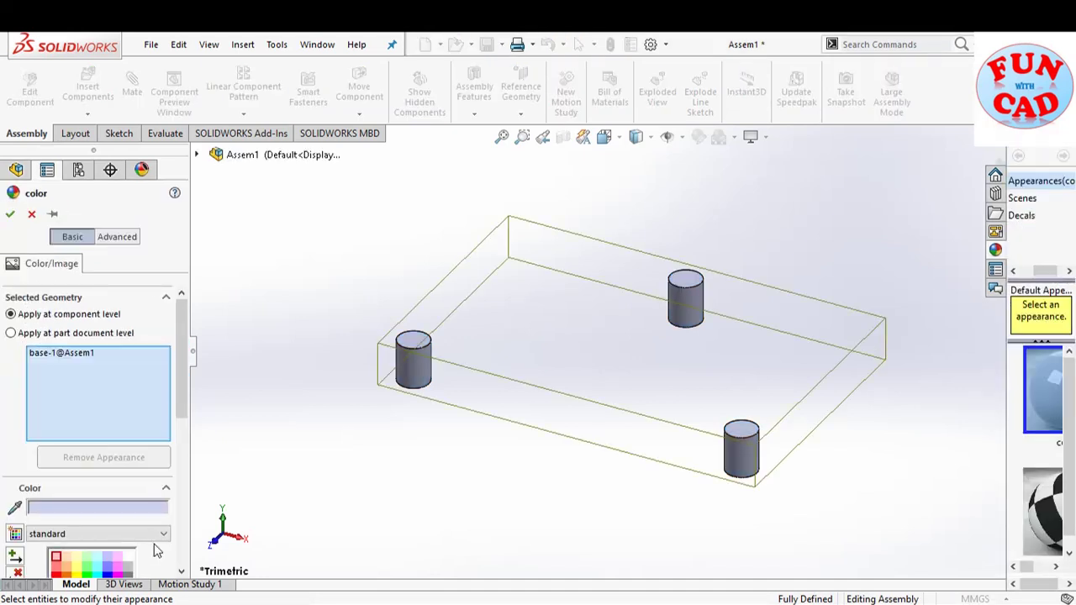
pyautogui.scroll(-5, 177, 437)
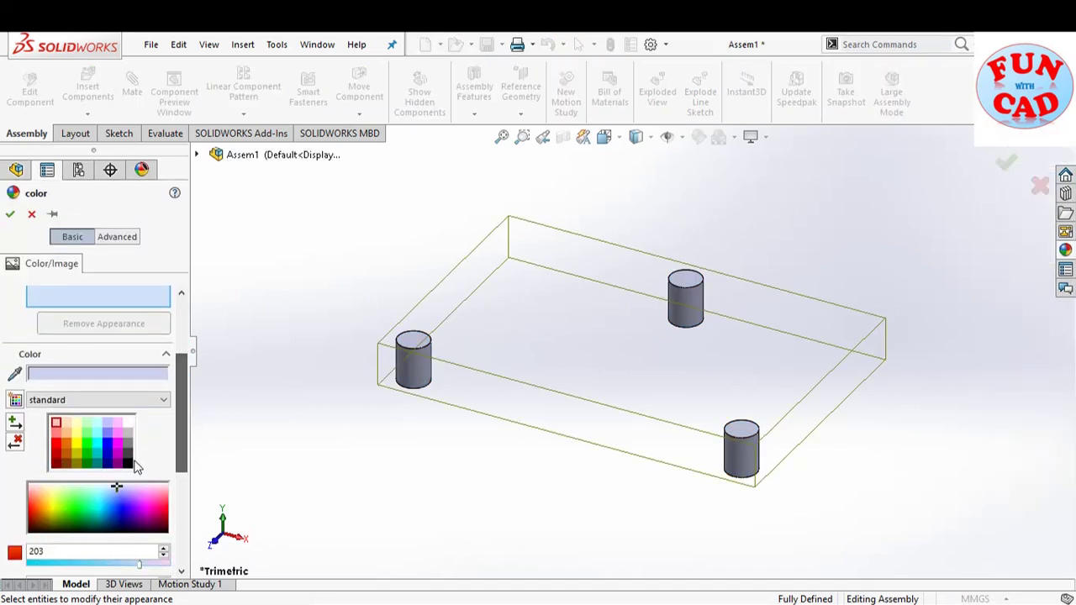
pyautogui.click(127, 457)
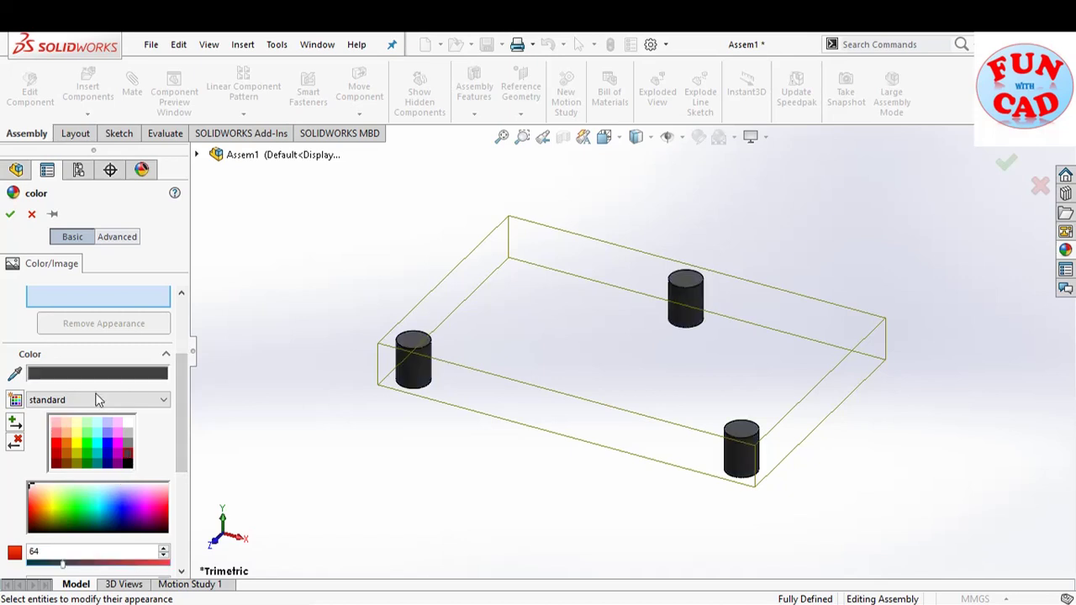
pyautogui.click(10, 214)
pyautogui.click(87, 91)
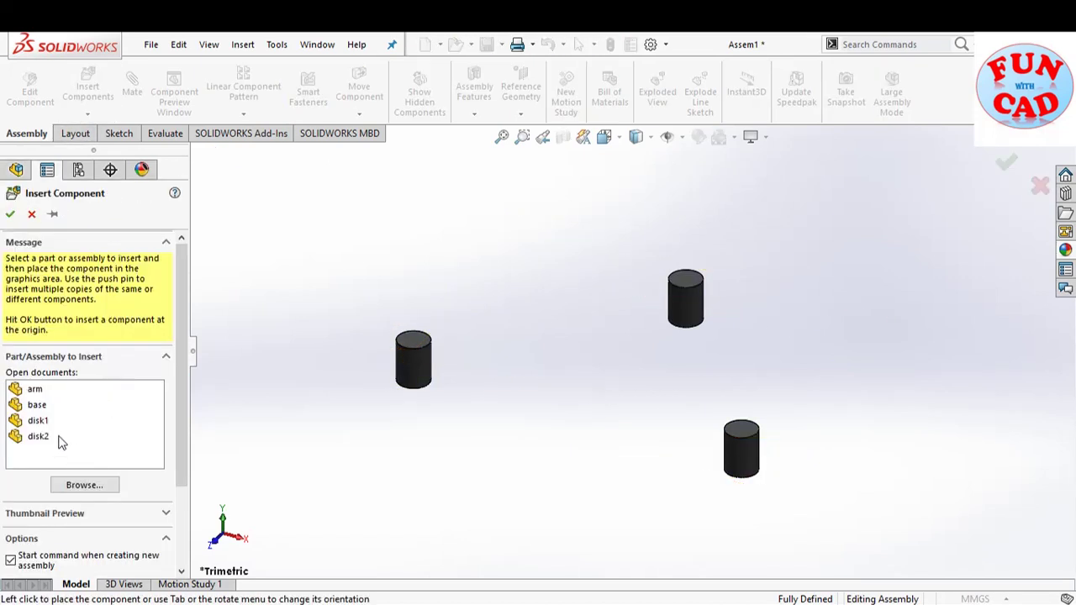
# Step: Place the arm part in the assembly and give it a green component appearance
pyautogui.click(35, 389)
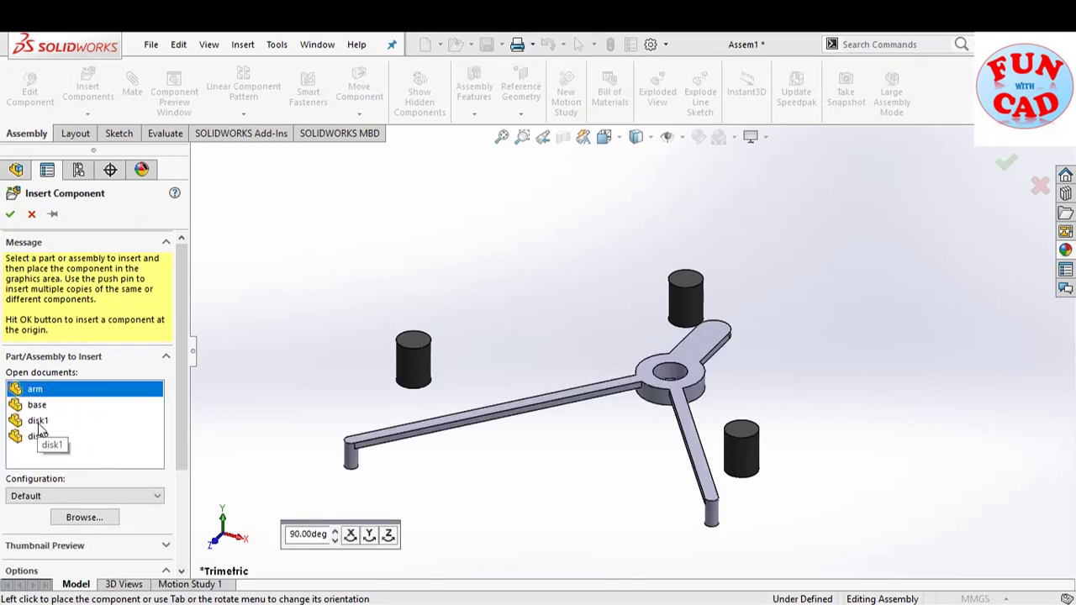
pyautogui.click(556, 306)
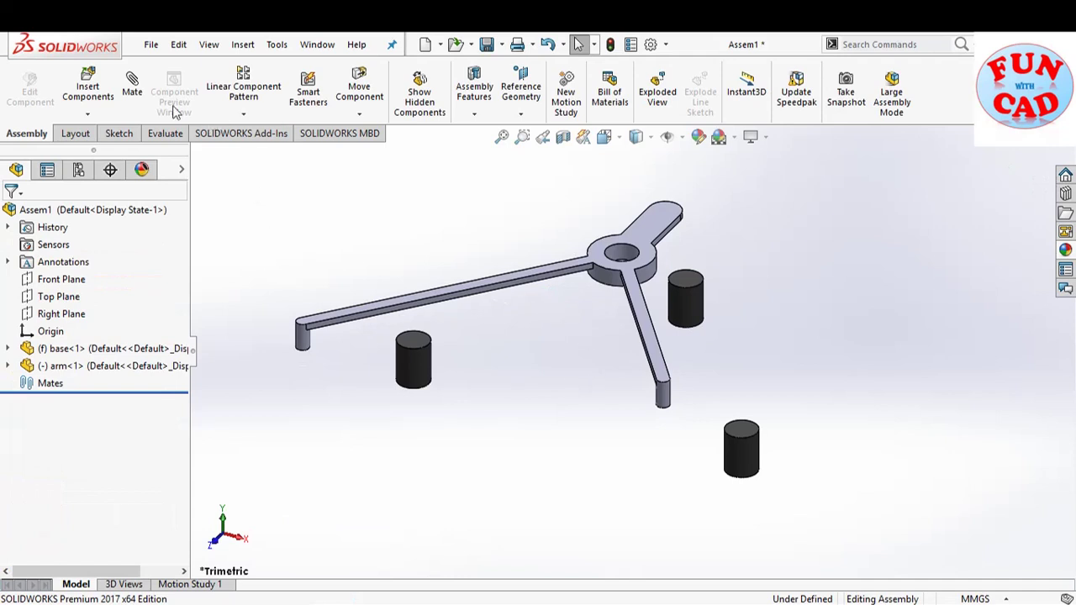
pyautogui.rightClick(102, 373)
pyautogui.click(164, 149)
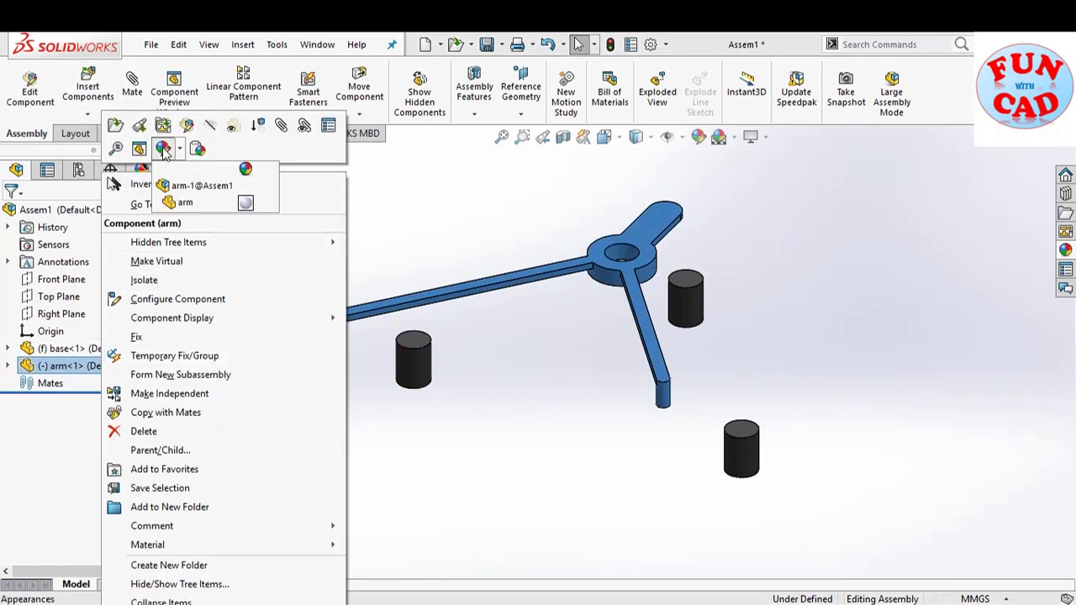
pyautogui.click(199, 188)
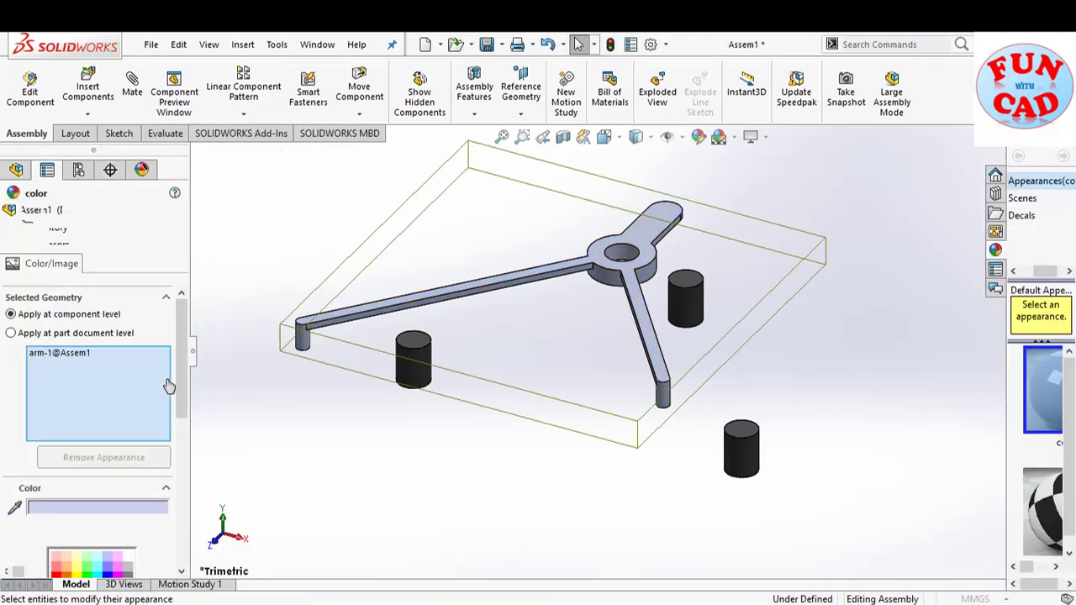
pyautogui.scroll(-3, 84, 477)
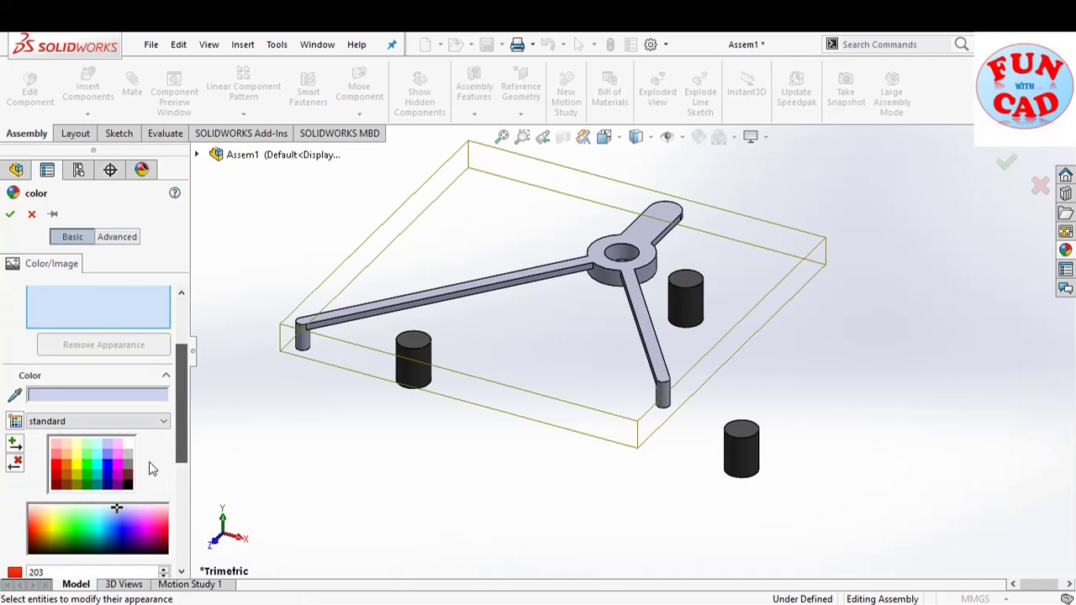
pyautogui.click(90, 469)
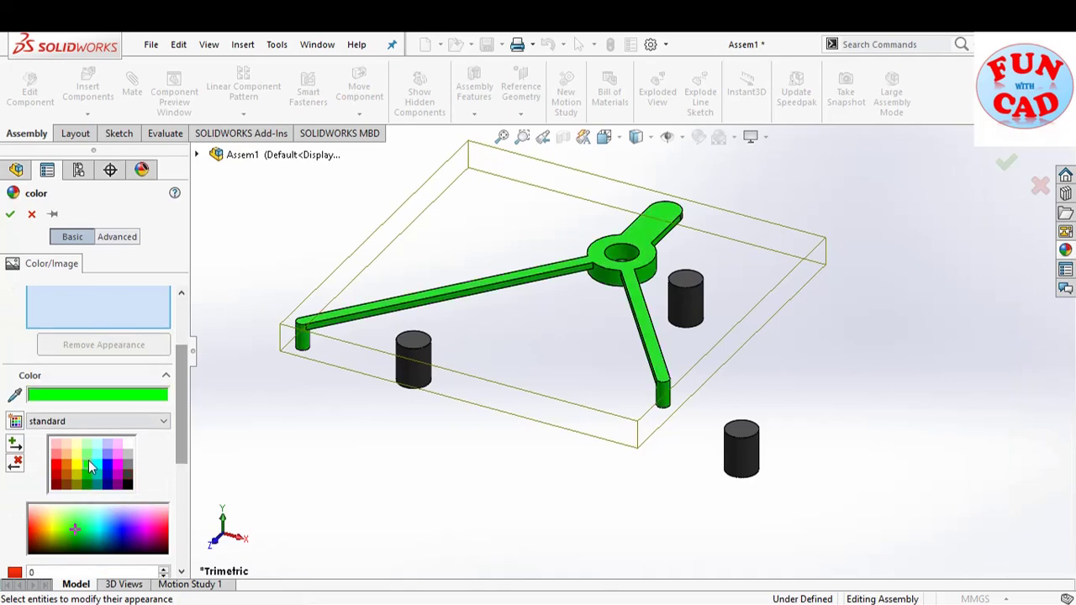
pyautogui.click(9, 214)
# Step: Insert disk1 beside the right pin and colour it cyan
pyautogui.click(87, 84)
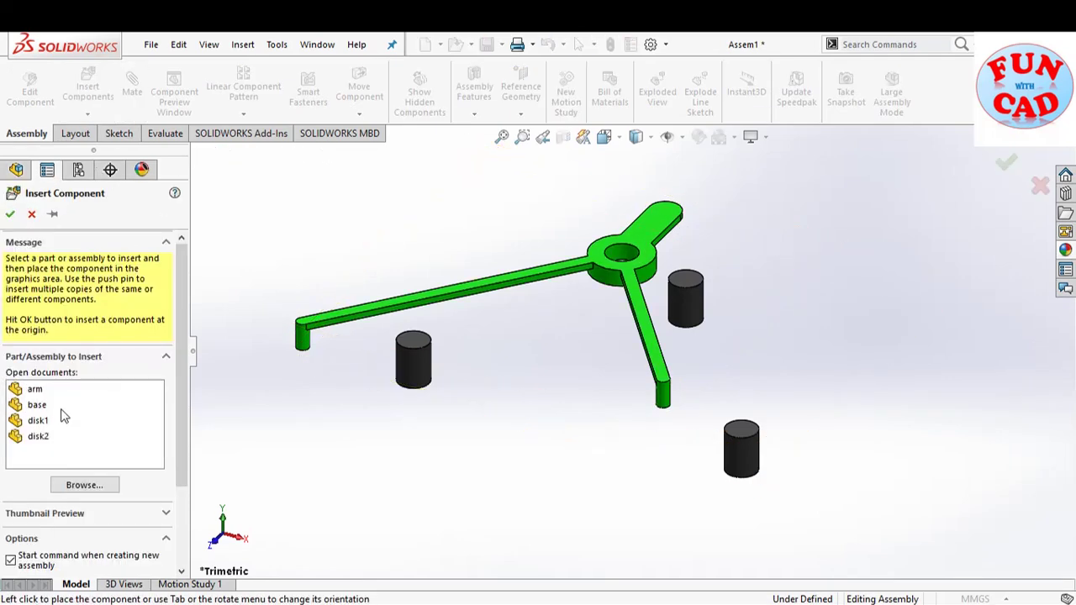
pyautogui.click(60, 425)
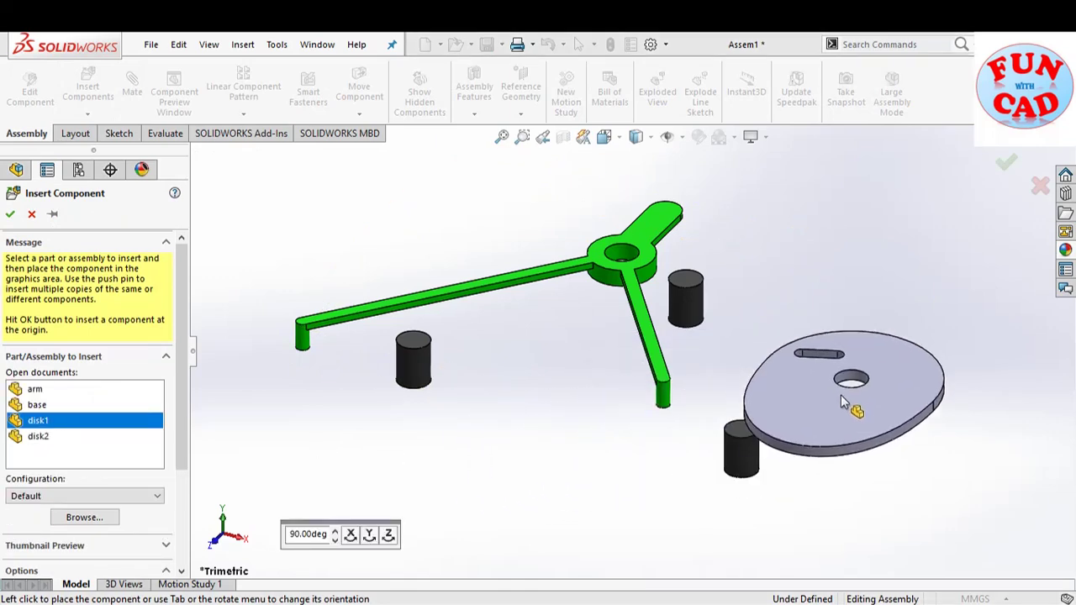
pyautogui.click(836, 405)
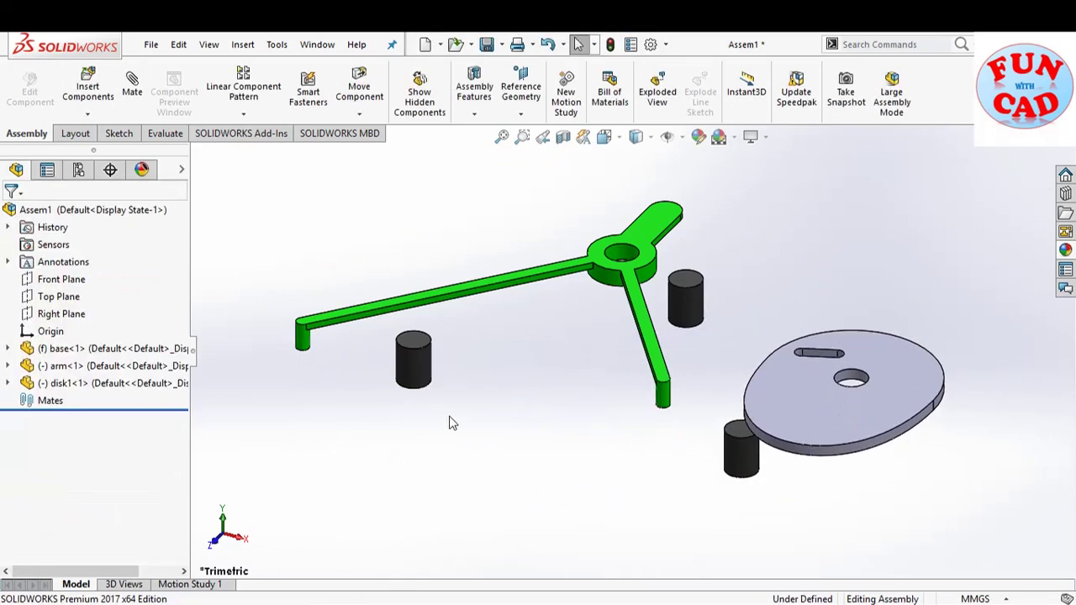
pyautogui.rightClick(84, 383)
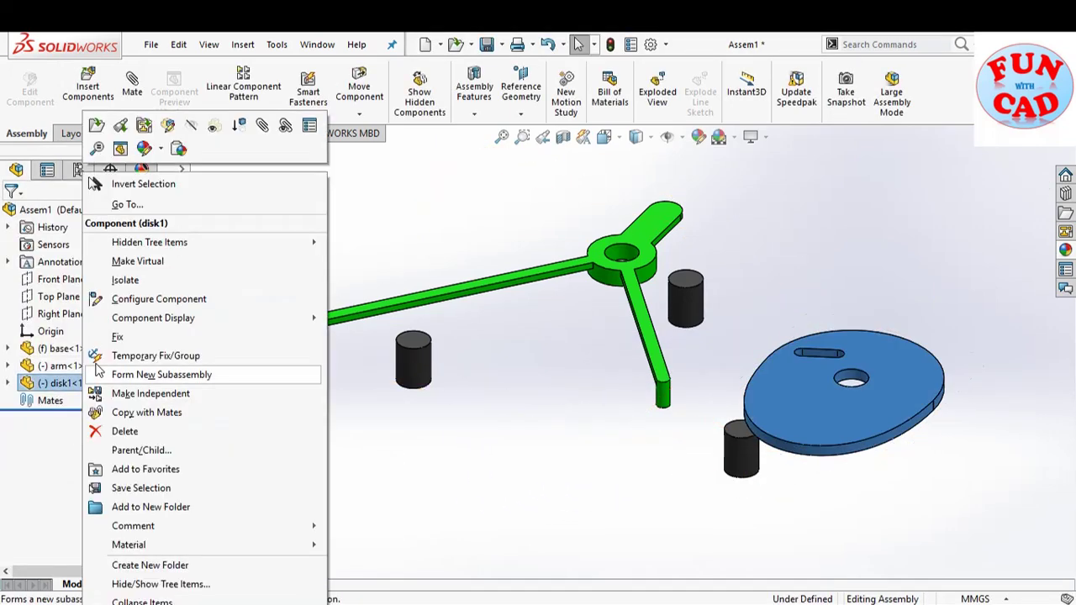
pyautogui.click(144, 149)
pyautogui.click(160, 204)
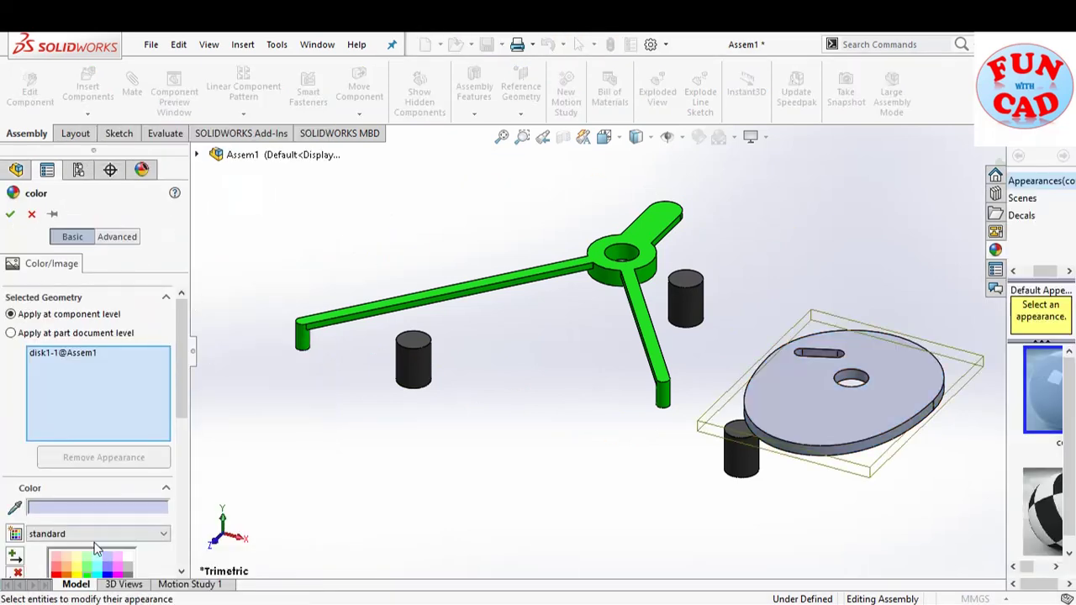
pyautogui.moveTo(181, 390); pyautogui.dragTo(185, 424)
pyautogui.click(90, 498)
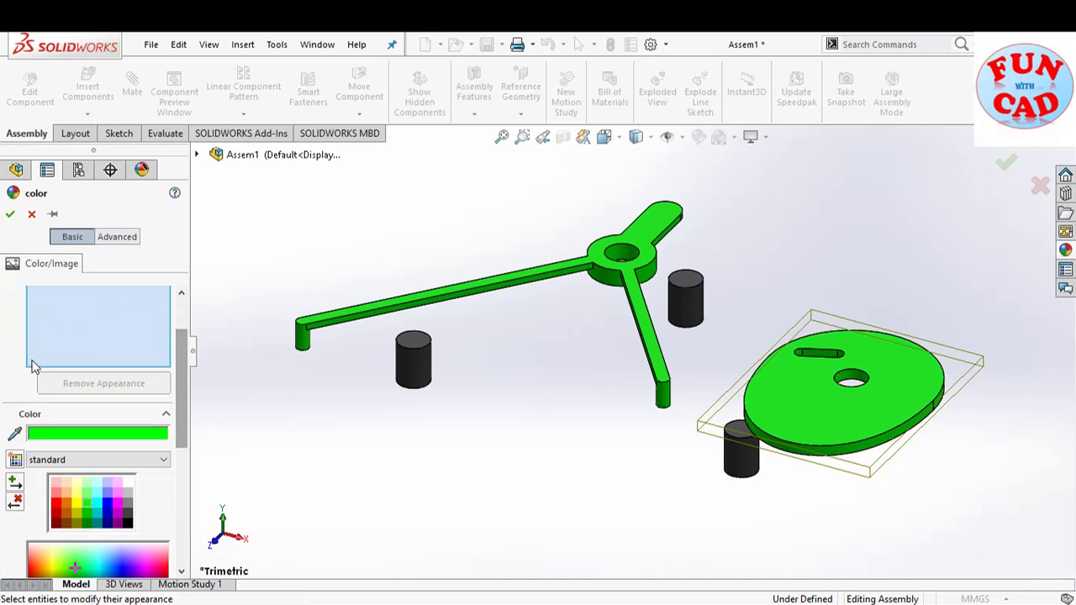
pyautogui.click(97, 501)
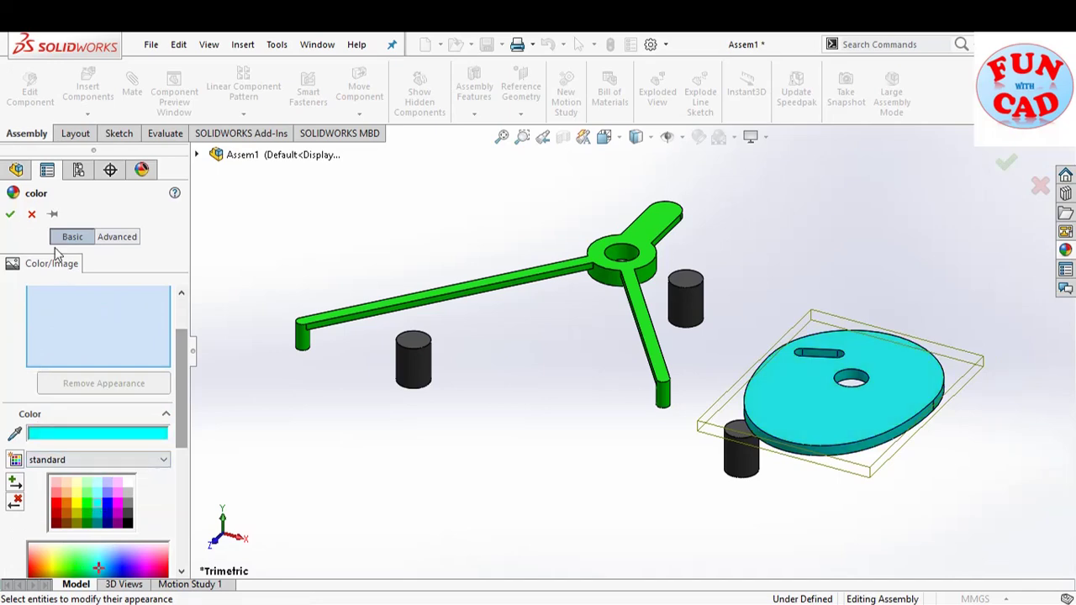
pyautogui.click(10, 215)
# Step: Insert disk2 next to the left pin
pyautogui.click(87, 91)
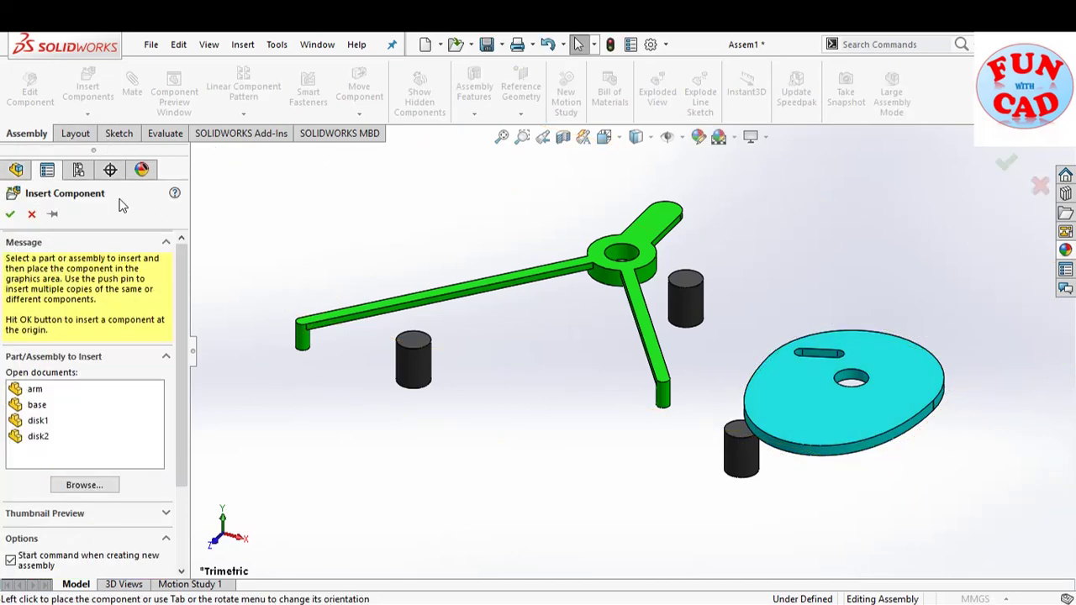
pyautogui.click(49, 436)
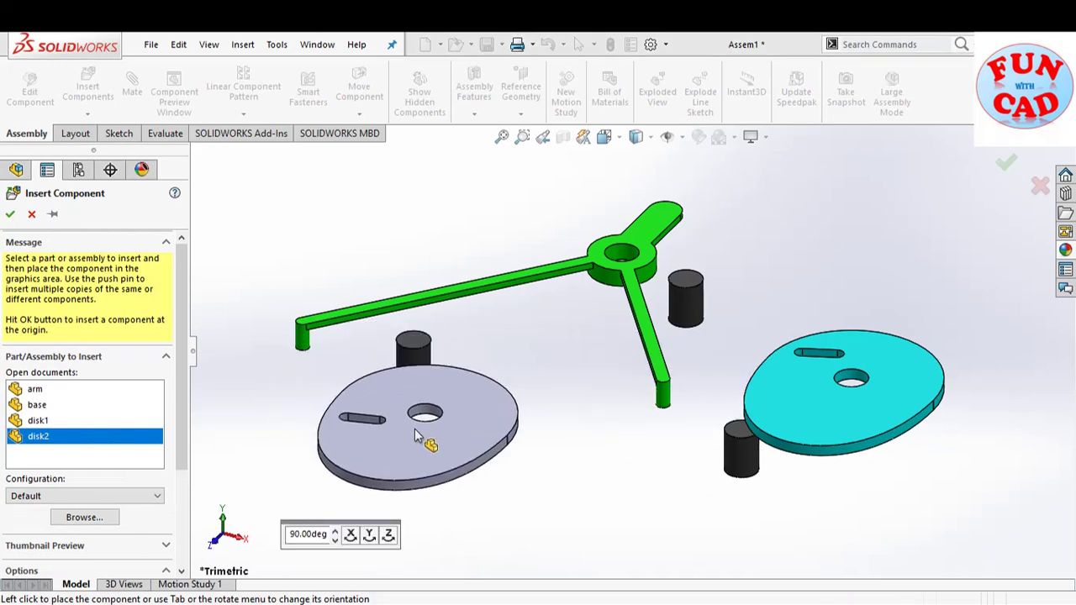
pyautogui.click(414, 429)
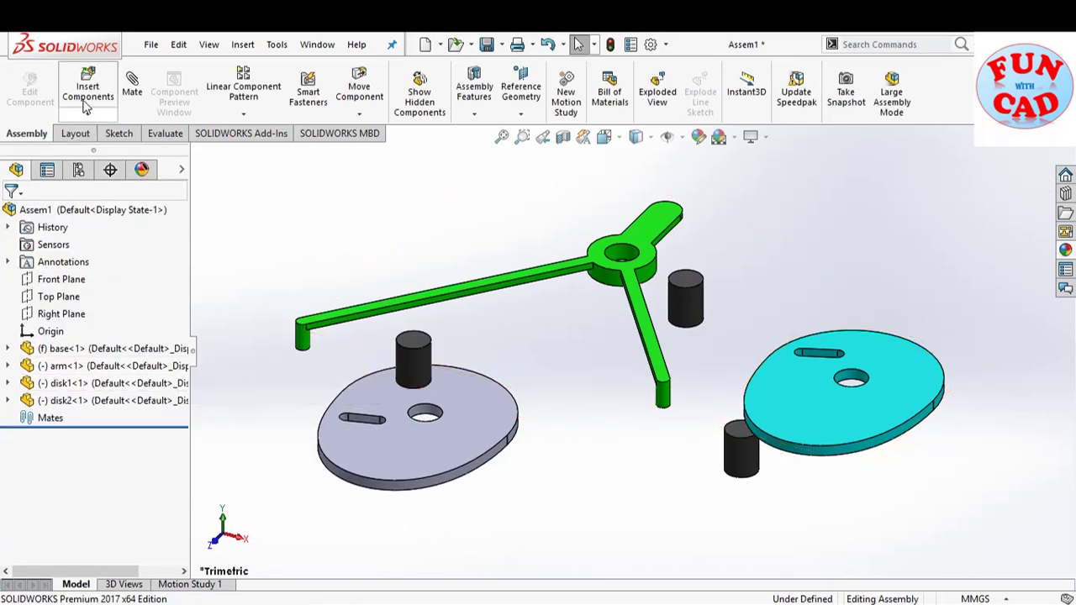
# Step: Cancel the pending insertion and apply the cyan component appearance to disk2
pyautogui.click(99, 91)
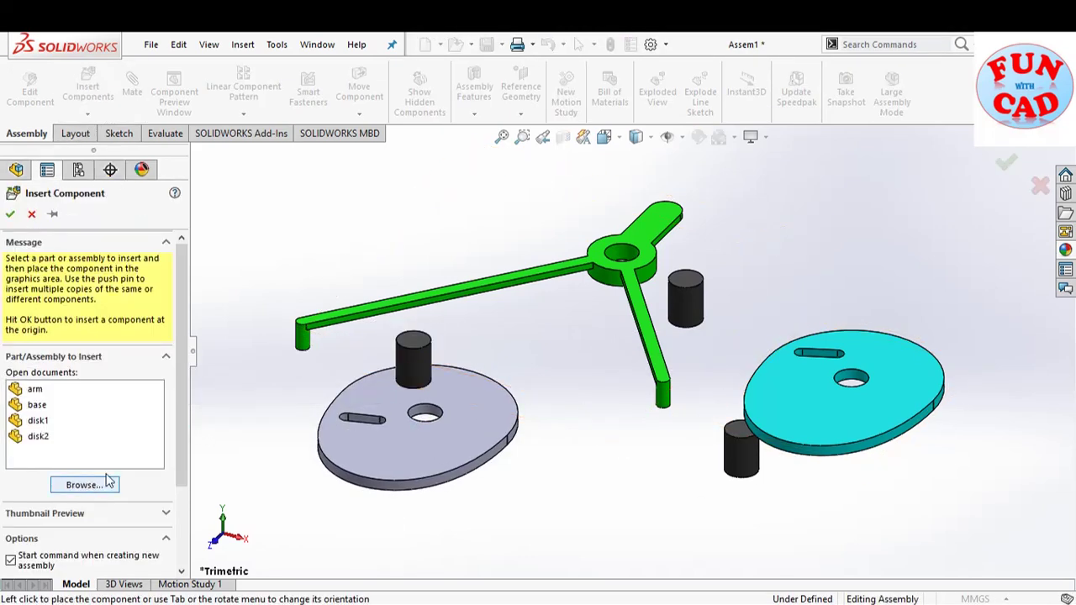
pyautogui.press('Escape')
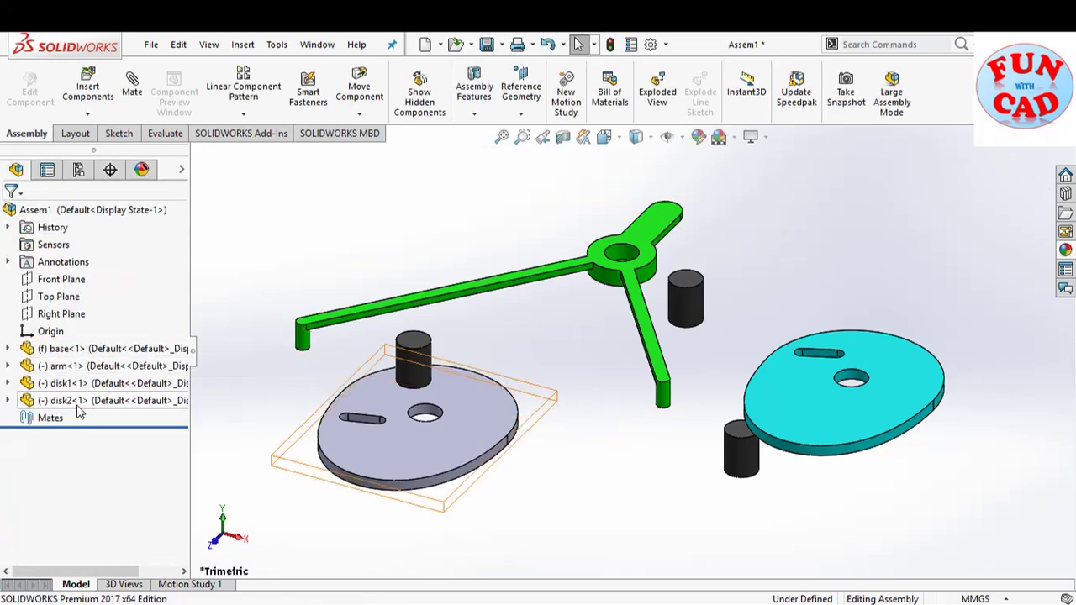
pyautogui.rightClick(59, 400)
pyautogui.click(138, 148)
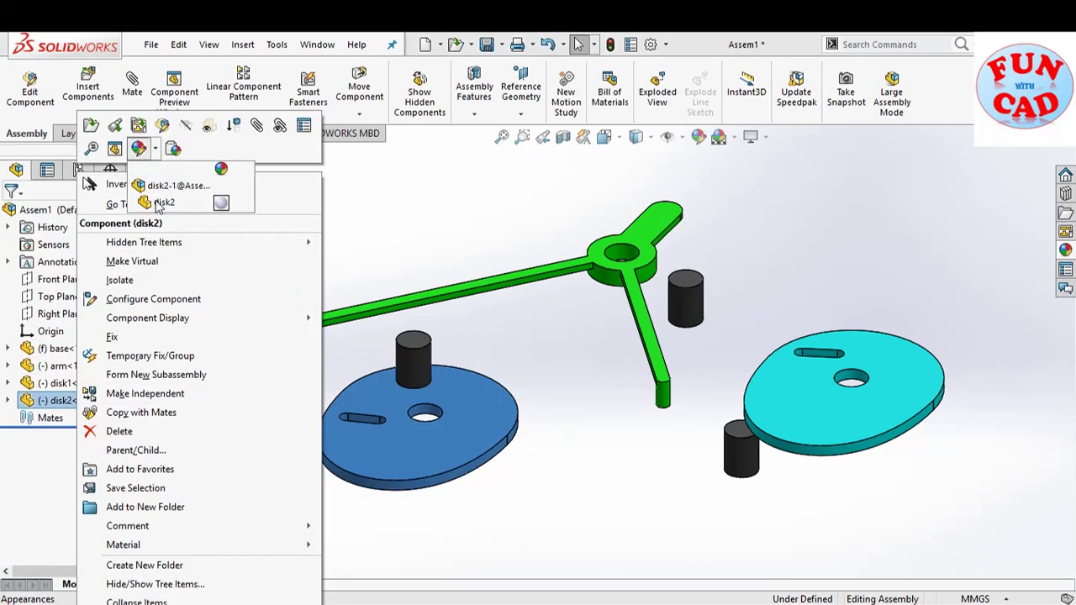
pyautogui.click(162, 186)
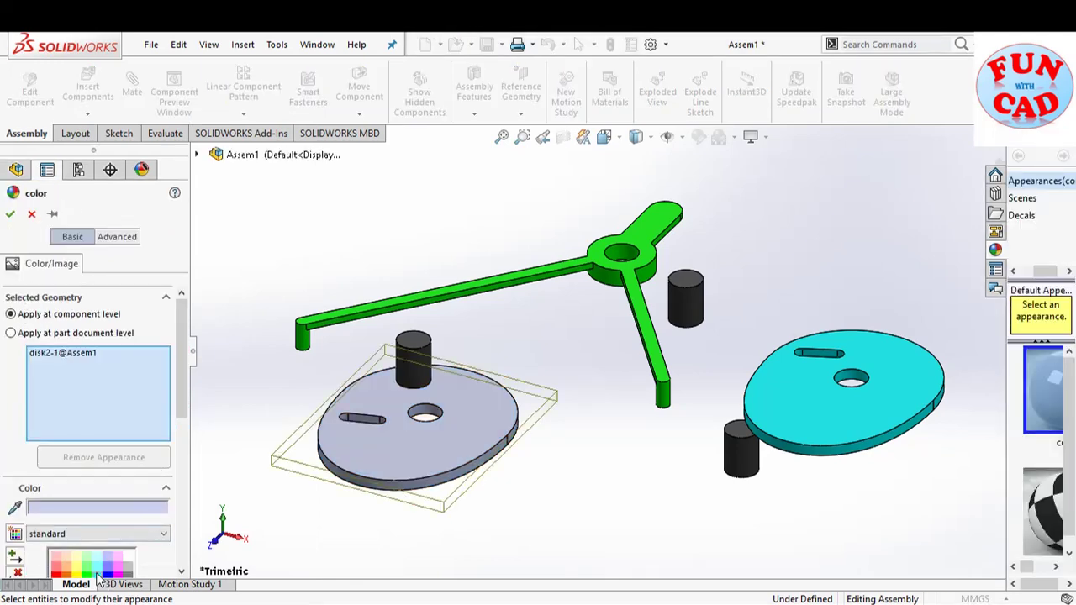
pyautogui.click(99, 576)
pyautogui.click(10, 215)
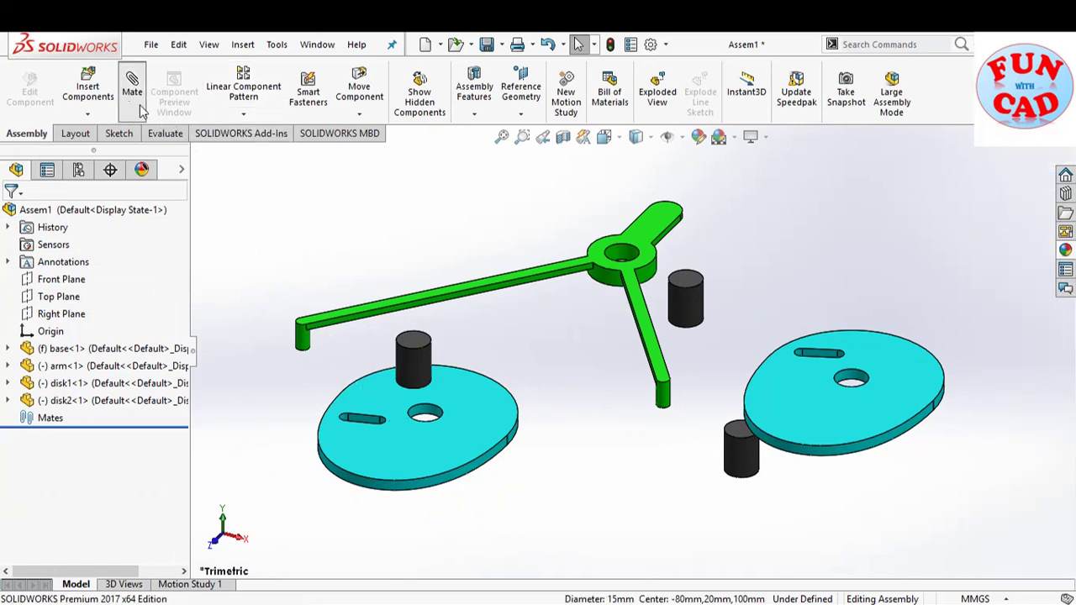
# Step: Coincident-mate disk2's centre hole to the left pin and disk1's to the right pin
pyautogui.click(436, 410)
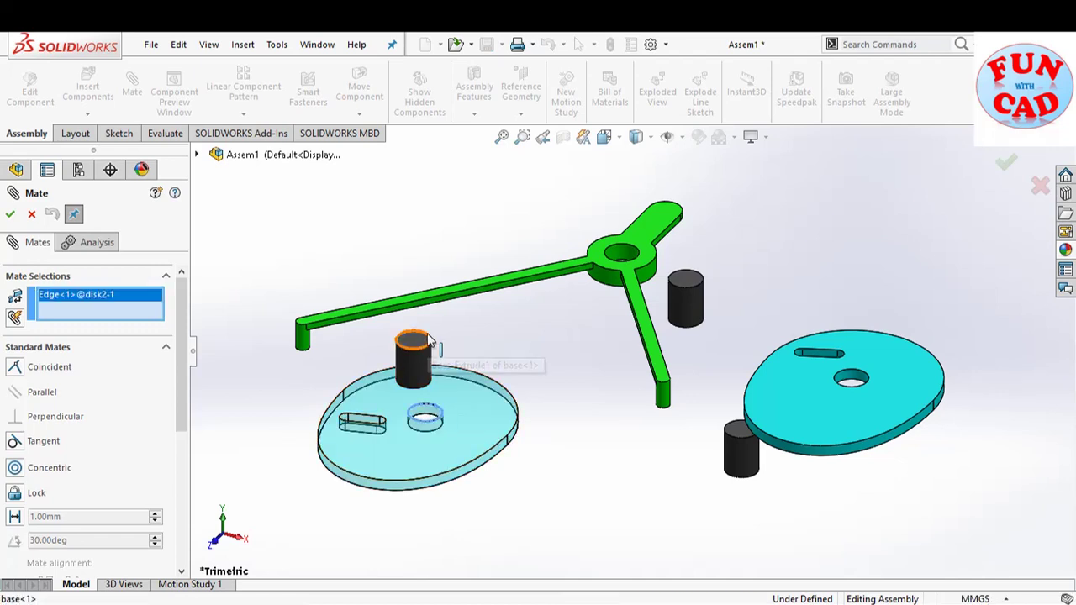
pyautogui.click(429, 340)
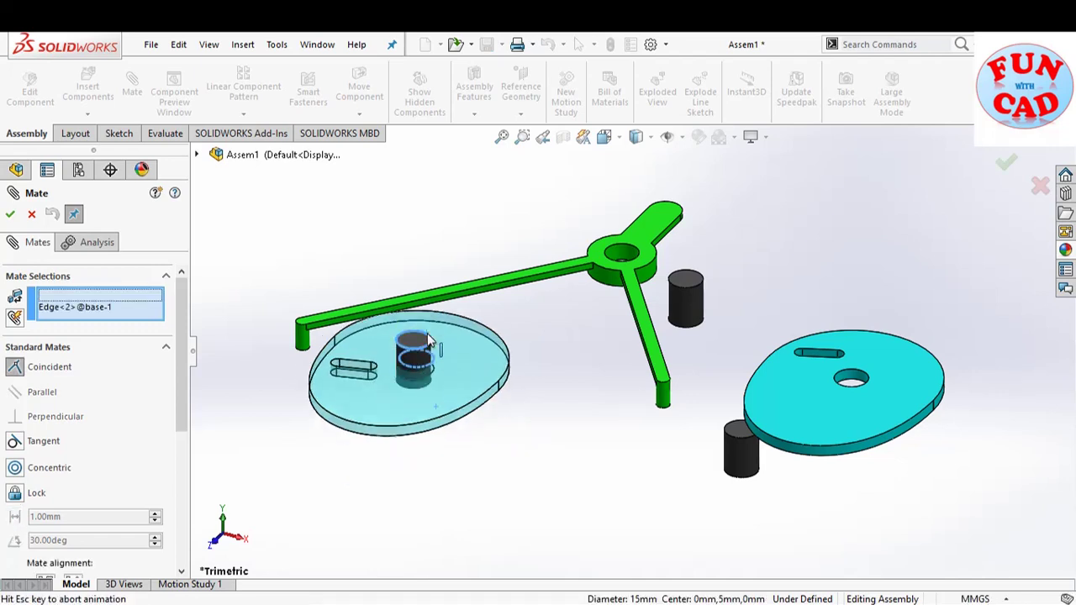
pyautogui.click(12, 216)
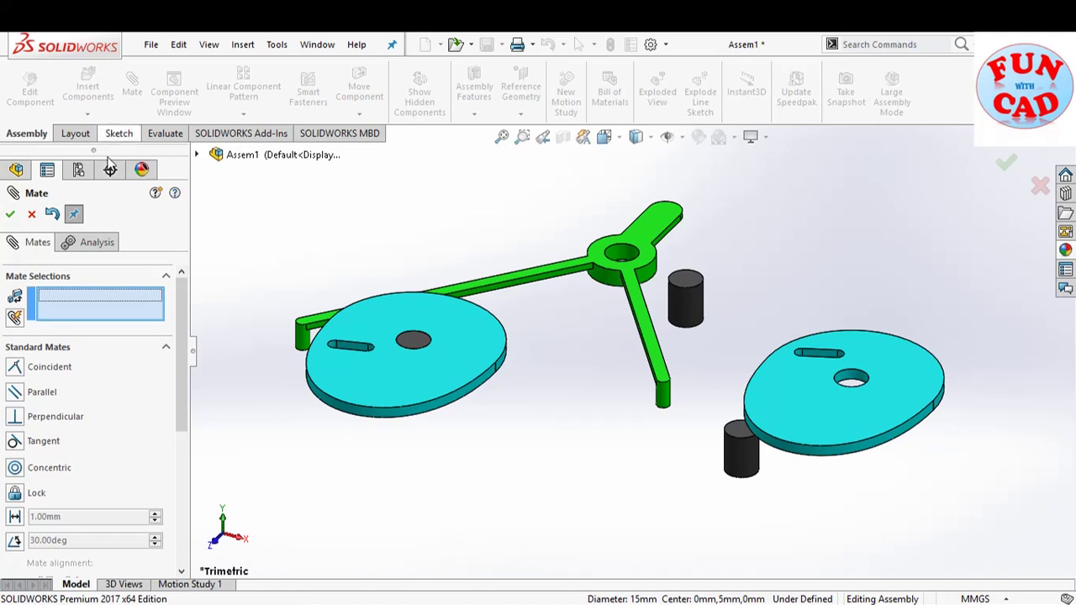
pyautogui.click(837, 398)
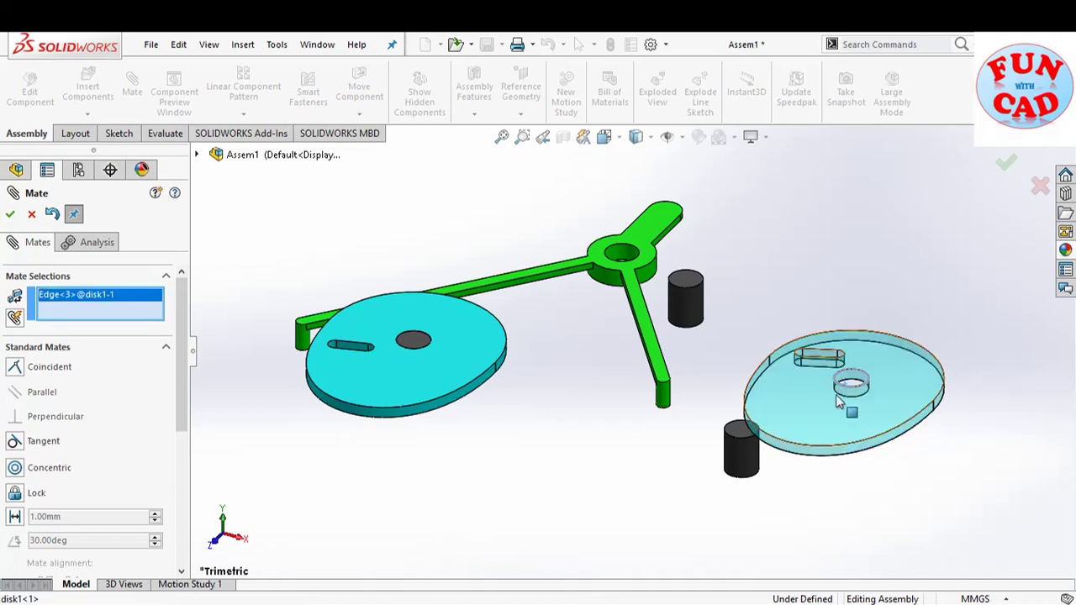
pyautogui.click(740, 438)
pyautogui.click(11, 216)
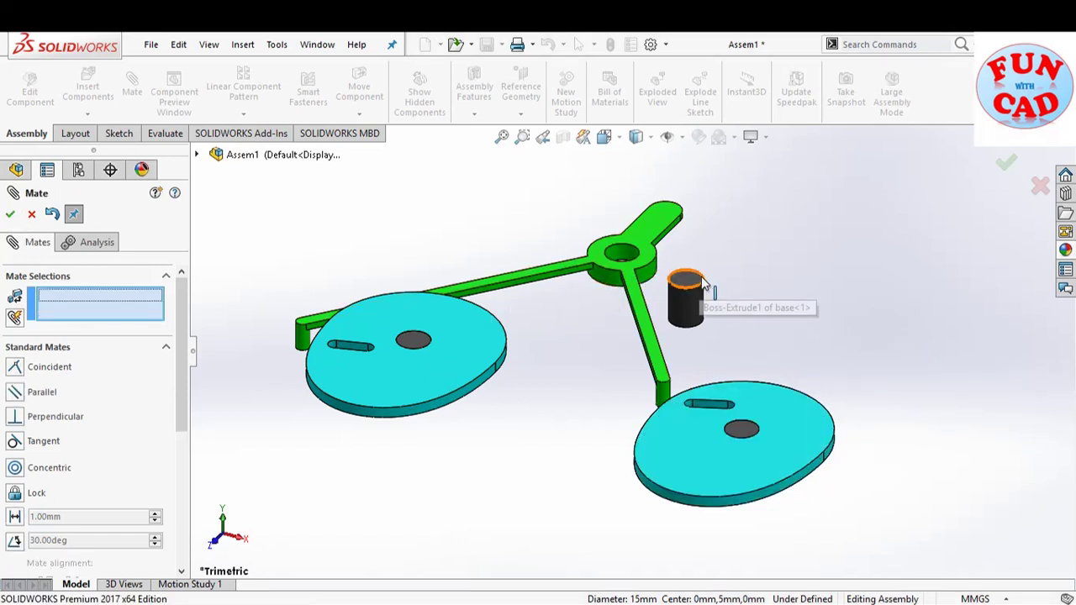
# Step: Seat the arm's hub hole on the central pin with a coincident mate
pyautogui.scroll(-3, 626, 269)
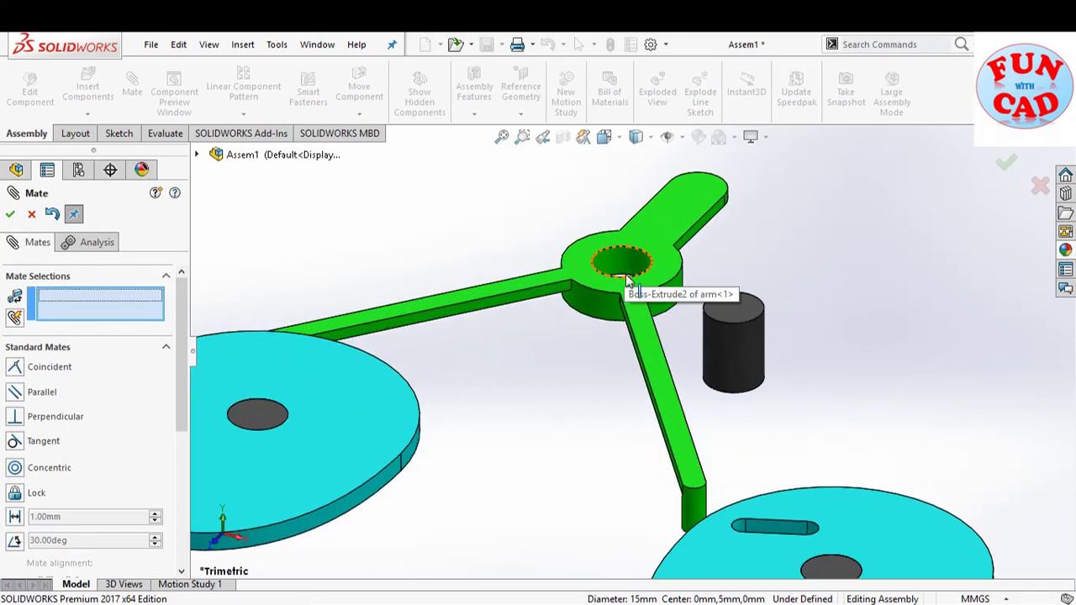
pyautogui.click(627, 279)
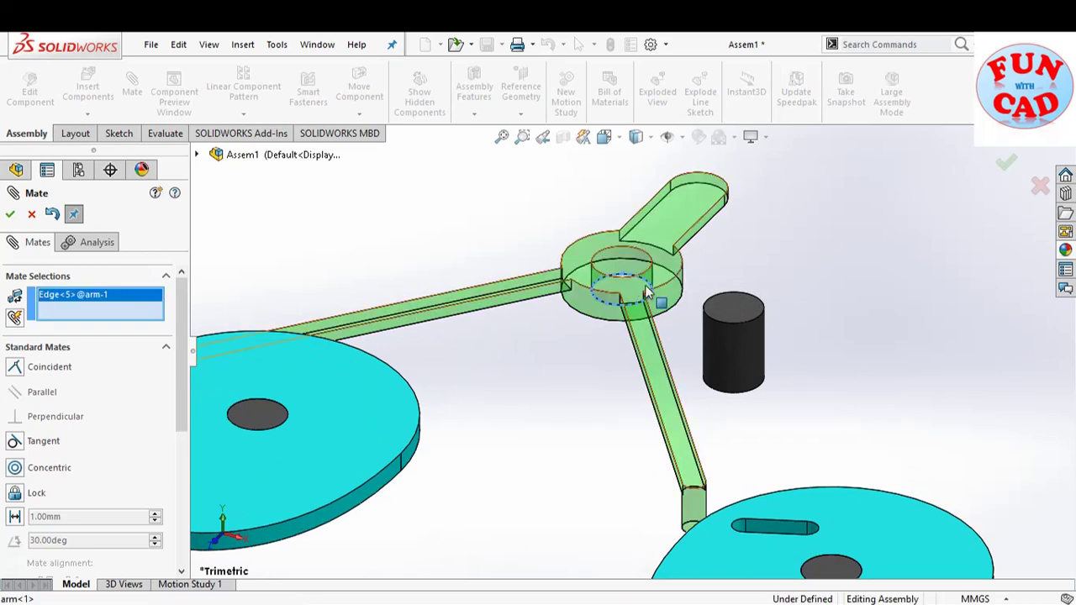
pyautogui.click(733, 327)
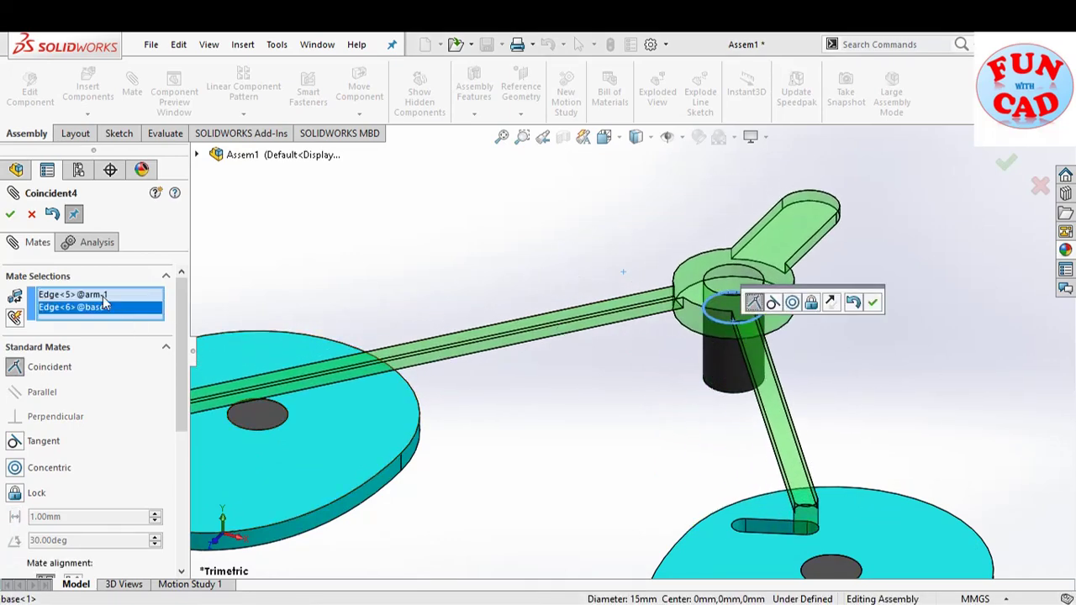
pyautogui.click(10, 215)
pyautogui.scroll(5, 542, 403)
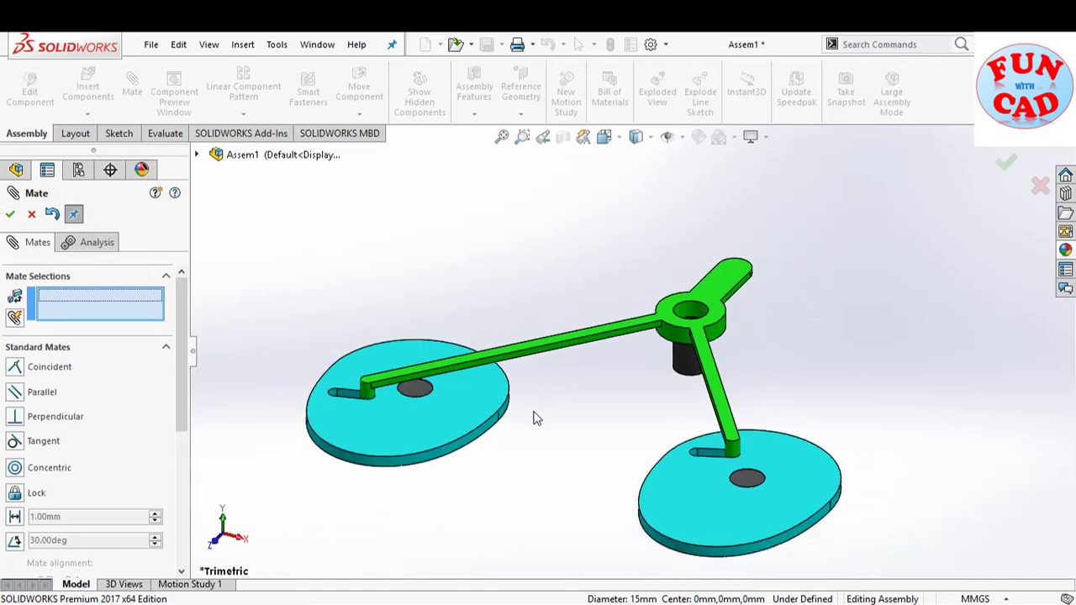
# Step: Close the Mate command and inspect the assembly from the top and bottom views
pyautogui.click(11, 215)
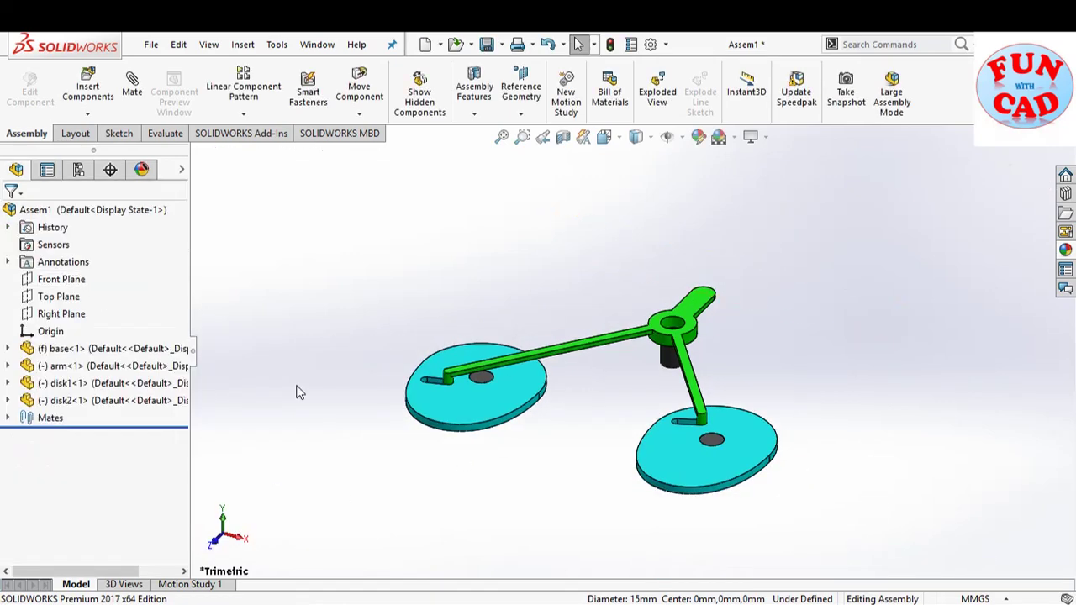
pyautogui.click(222, 520)
pyautogui.click(501, 137)
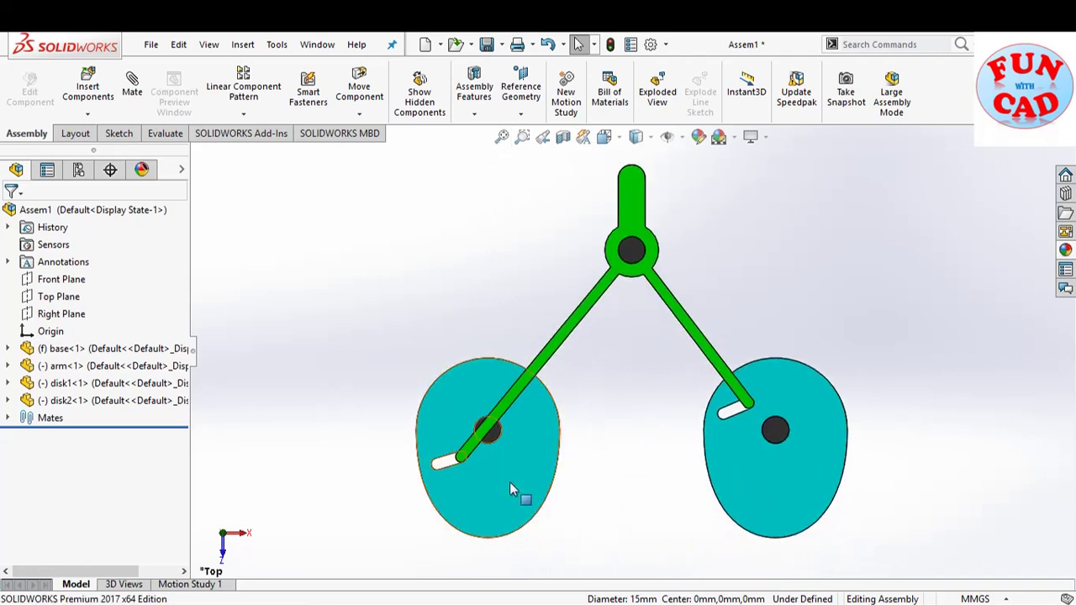
pyautogui.click(222, 542)
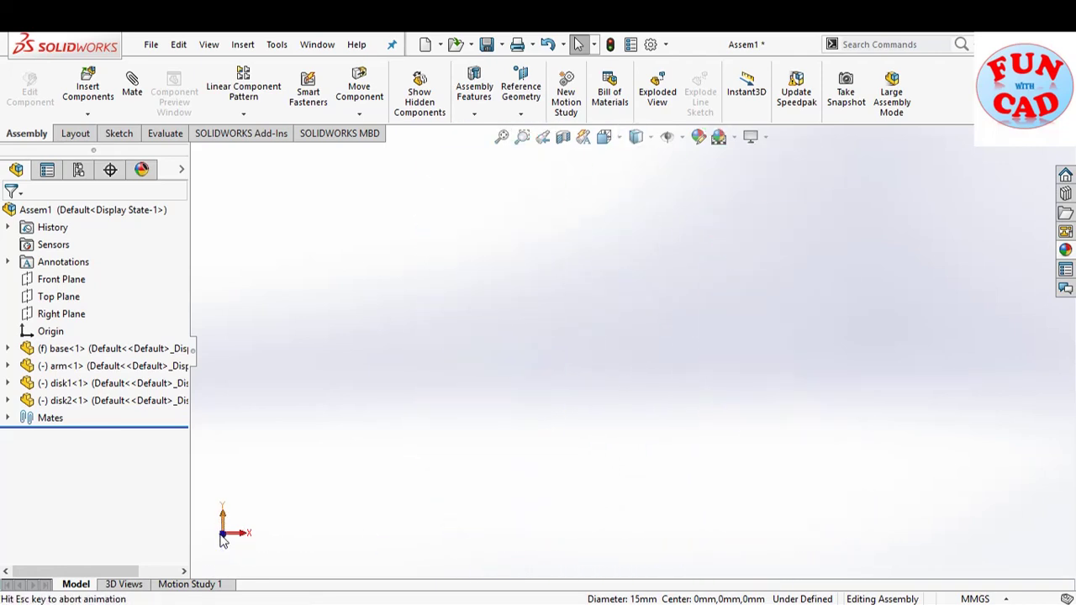
pyautogui.click(502, 137)
pyautogui.scroll(-2, 487, 253)
pyautogui.scroll(-5, 487, 252)
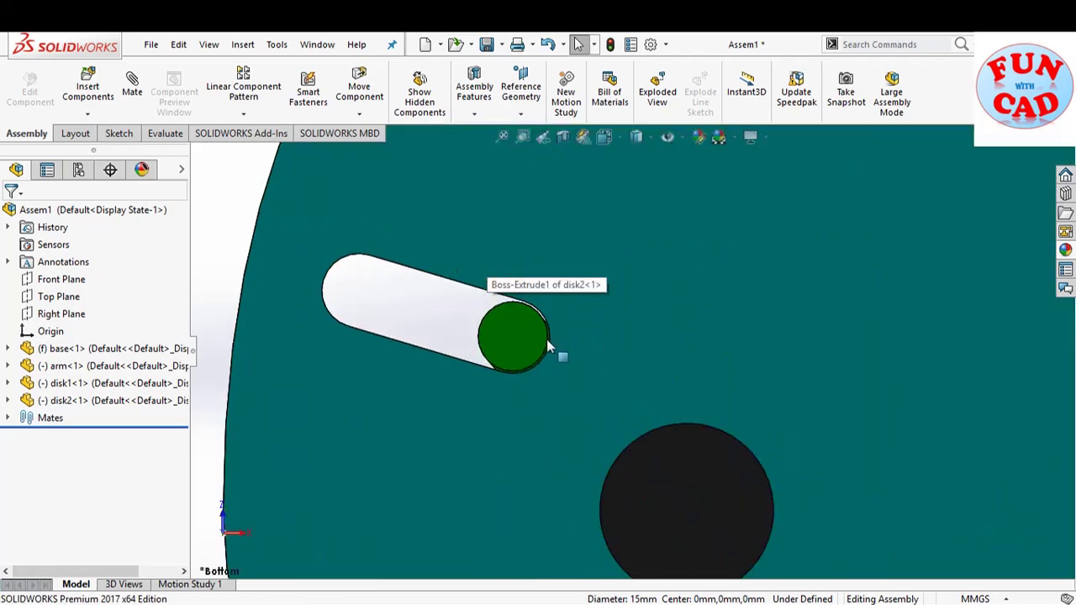
pyautogui.scroll(10, 570, 382)
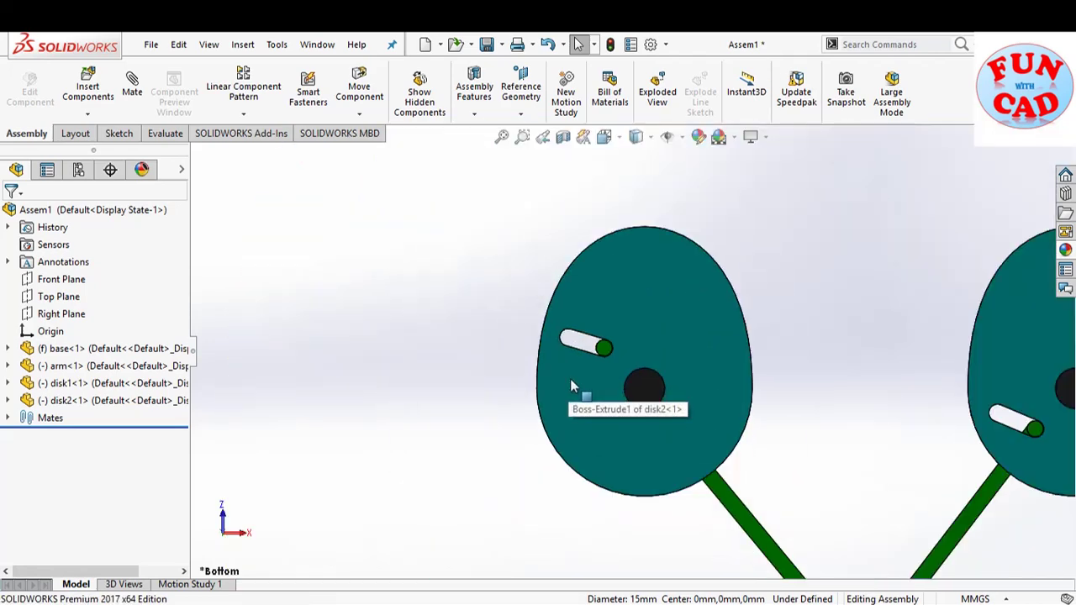
pyautogui.scroll(-5, 840, 390)
pyautogui.scroll(8, 725, 375)
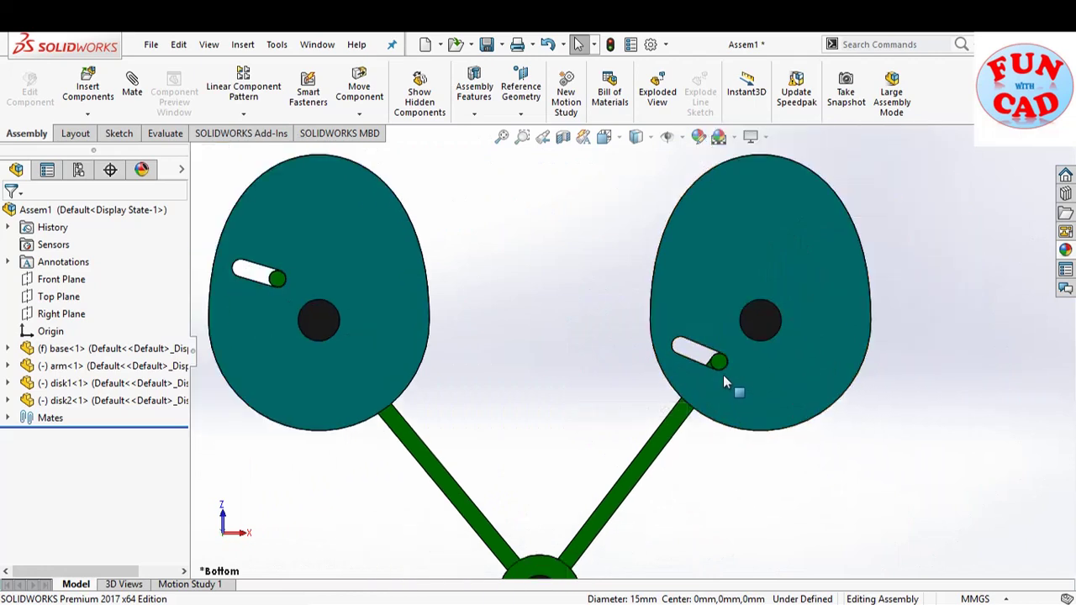
# Step: Rotate the arm and both discs so the arm links reach the disc pins, then rebuild
pyautogui.moveTo(612, 476)
pyautogui.mouseDown()
pyautogui.moveTo(592, 468)
pyautogui.moveTo(619, 462)
pyautogui.mouseUp()
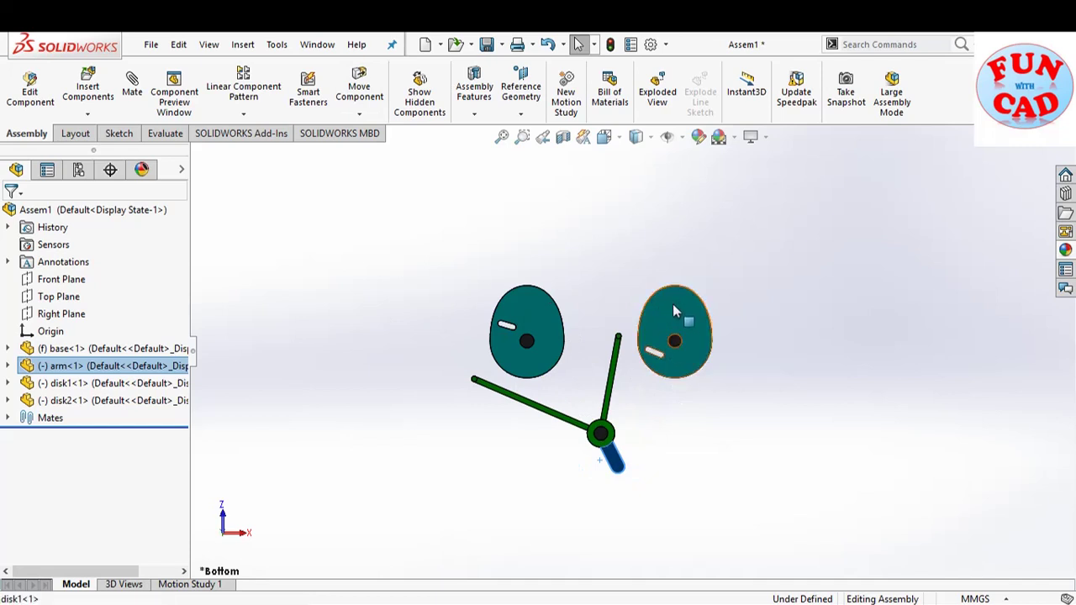
pyautogui.moveTo(672, 303)
pyautogui.mouseDown()
pyautogui.moveTo(703, 312)
pyautogui.moveTo(685, 312)
pyautogui.mouseUp()
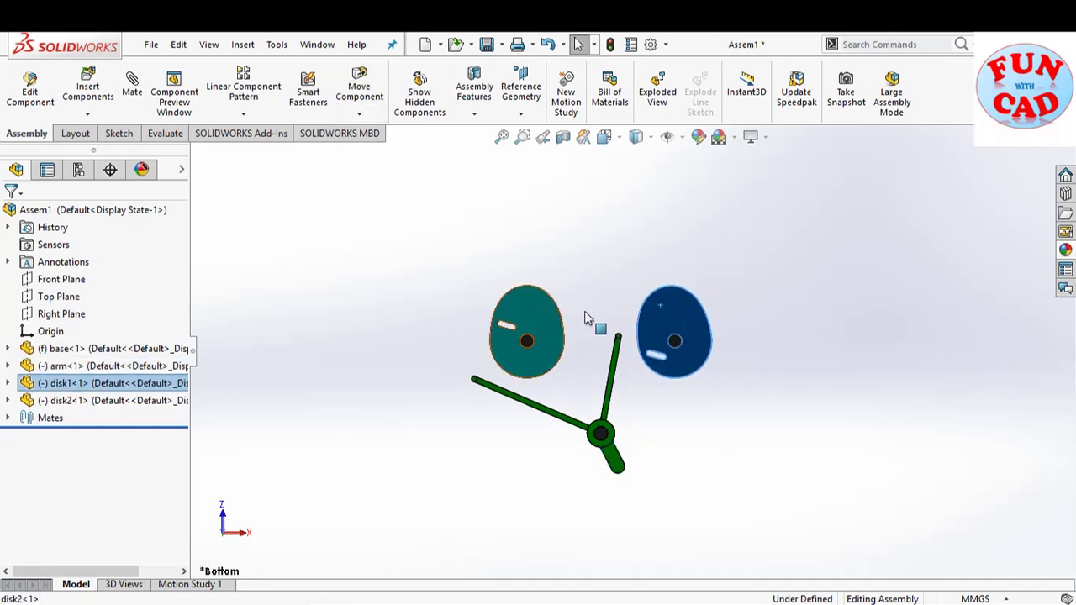
pyautogui.moveTo(562, 319); pyautogui.dragTo(600, 315)
pyautogui.press('Escape')
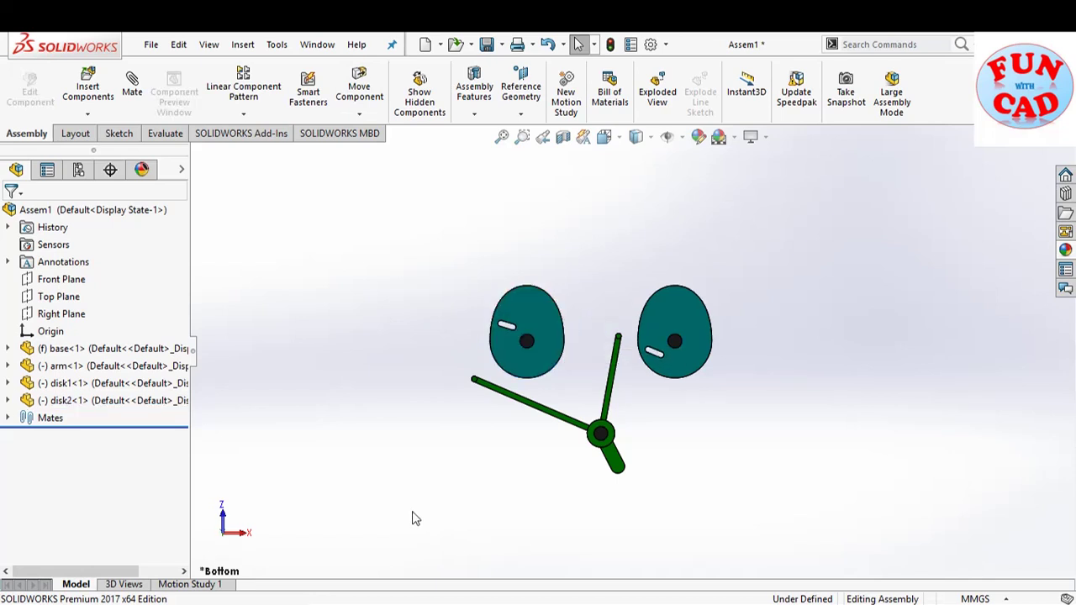
pyautogui.hotkey('ctrl', 'b')
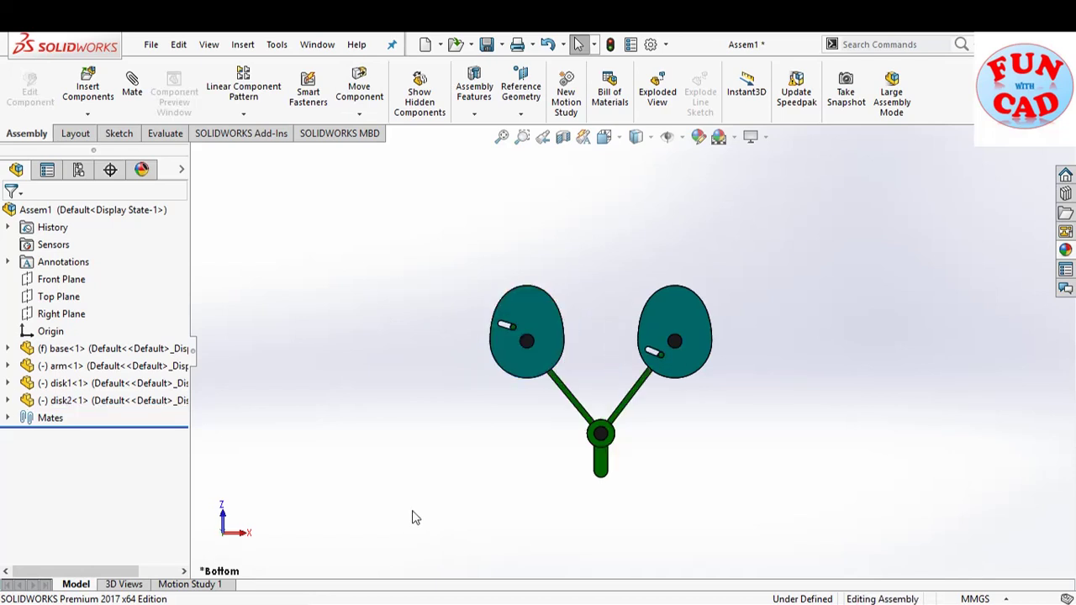
pyautogui.click(227, 539)
# Step: Save the assembly as Assem1, using Save All for the modified base, arm and disc parts
pyautogui.click(502, 139)
pyautogui.click(486, 46)
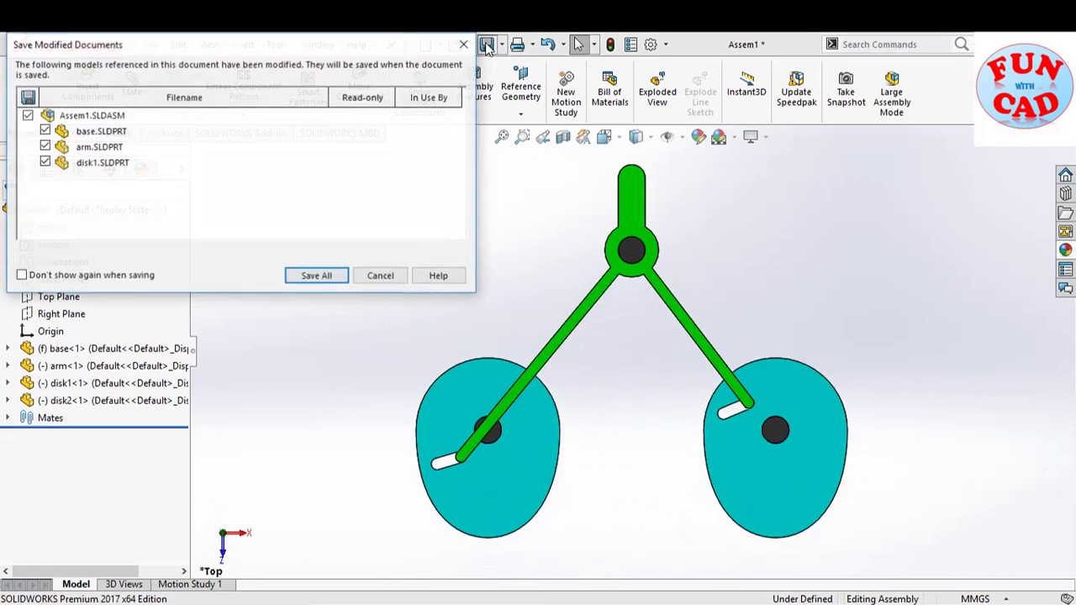
pyautogui.click(327, 280)
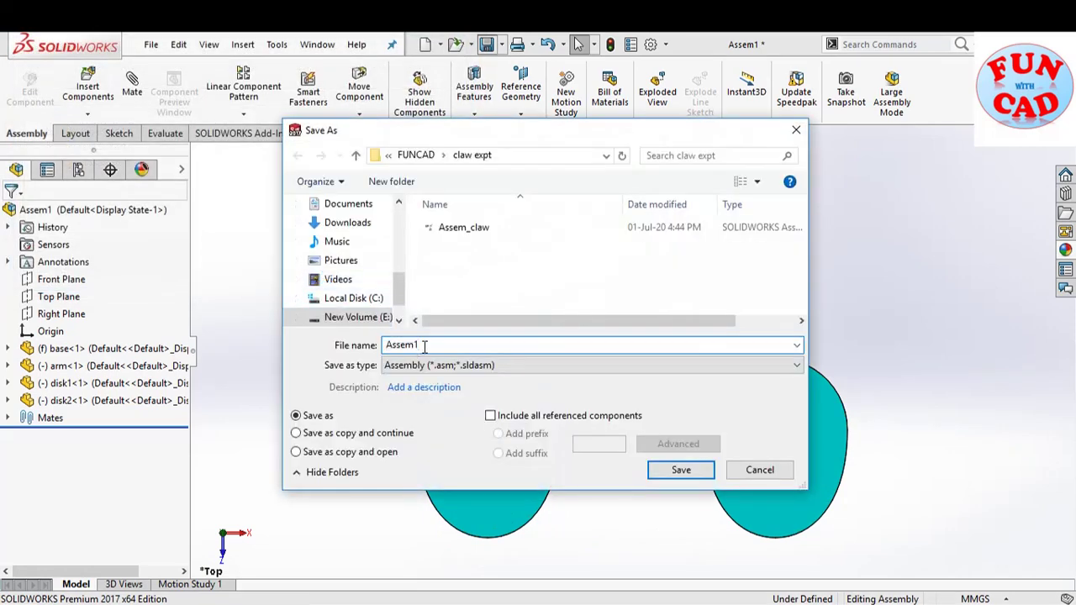
pyautogui.click(685, 471)
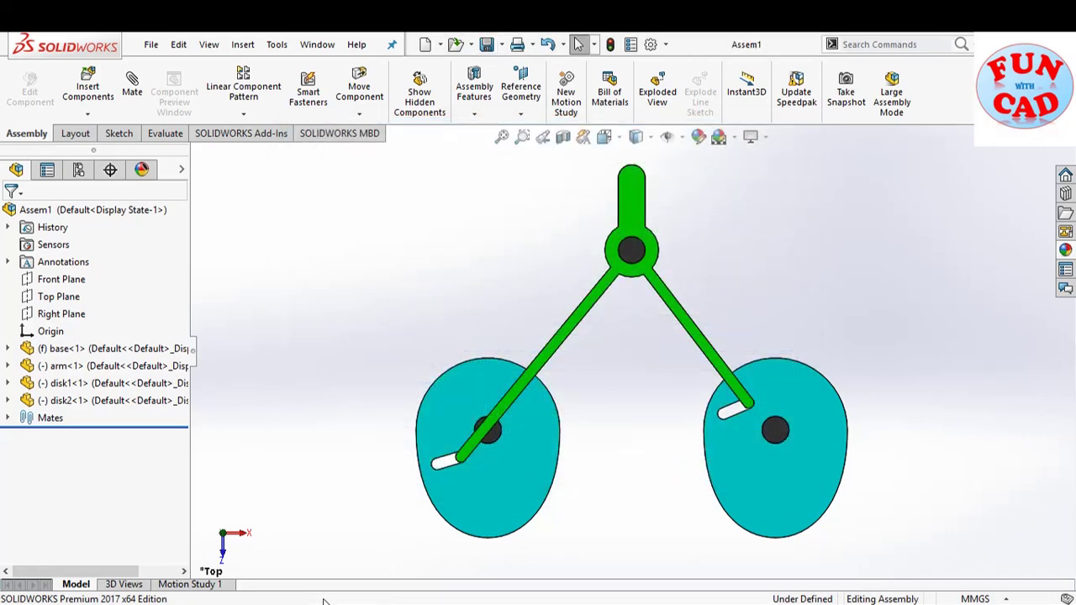
# Step: Set Motion Study 1 to the Basic Motion study type and expand its timeline
pyautogui.click(190, 584)
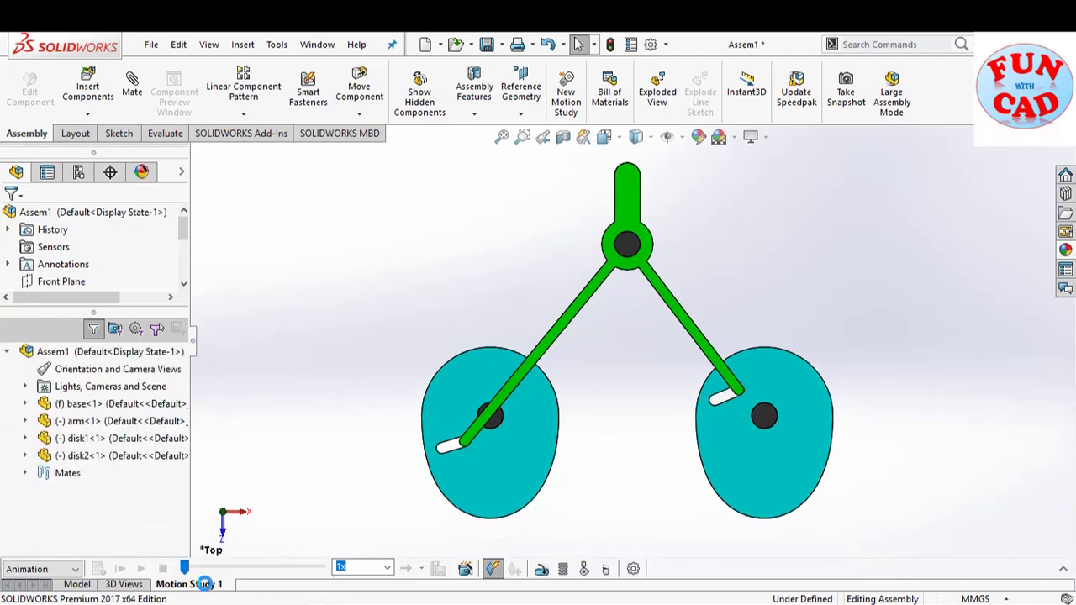
pyautogui.click(50, 569)
pyautogui.click(54, 600)
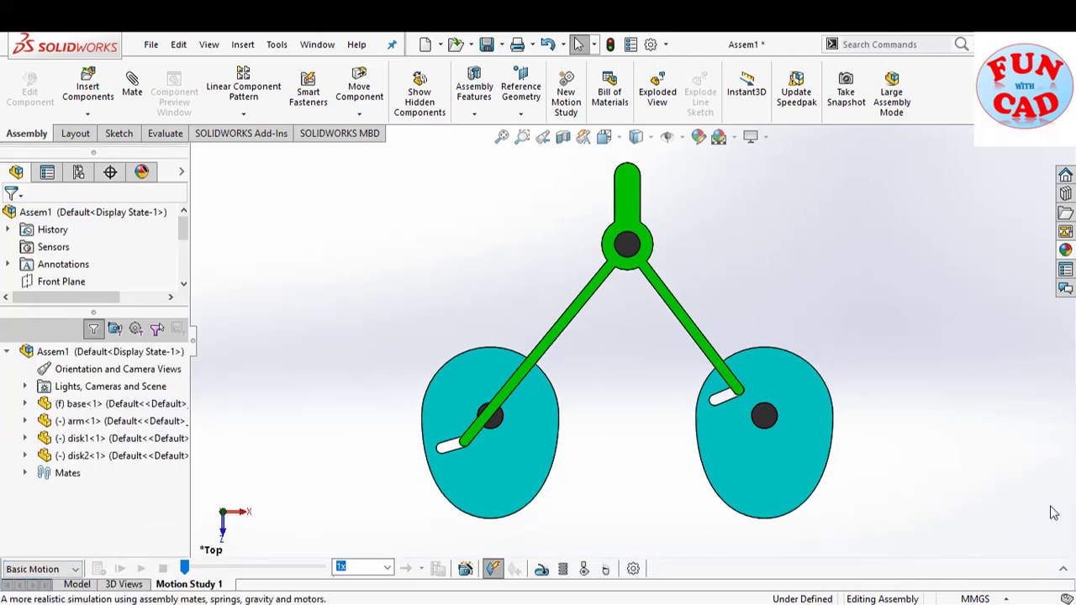
pyautogui.click(1063, 571)
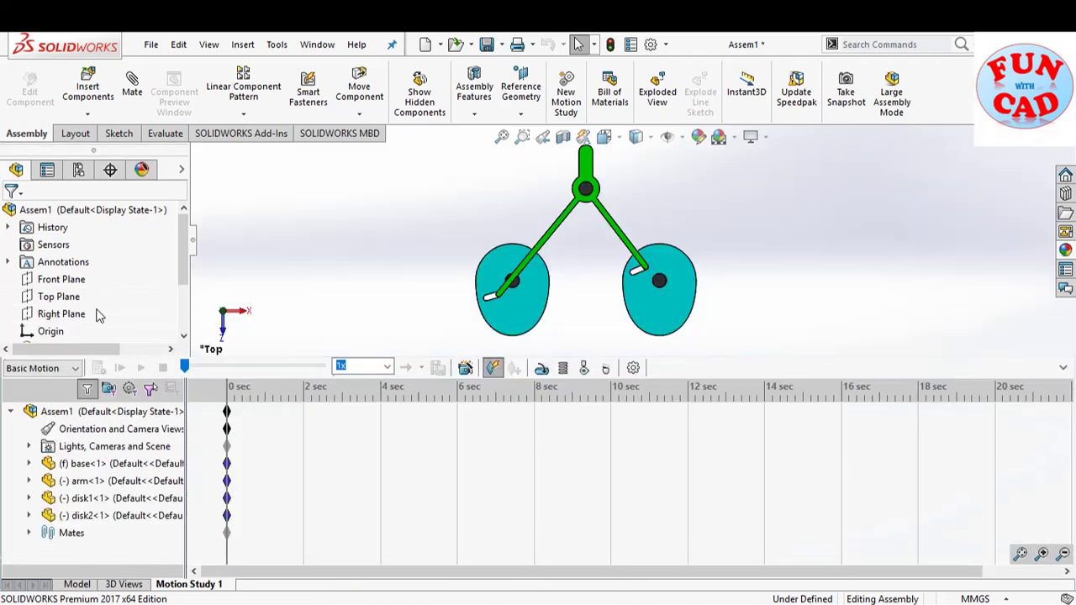
# Step: Raise geometry accuracy and 3D contact resolution to High in Motion Study Properties
pyautogui.click(634, 368)
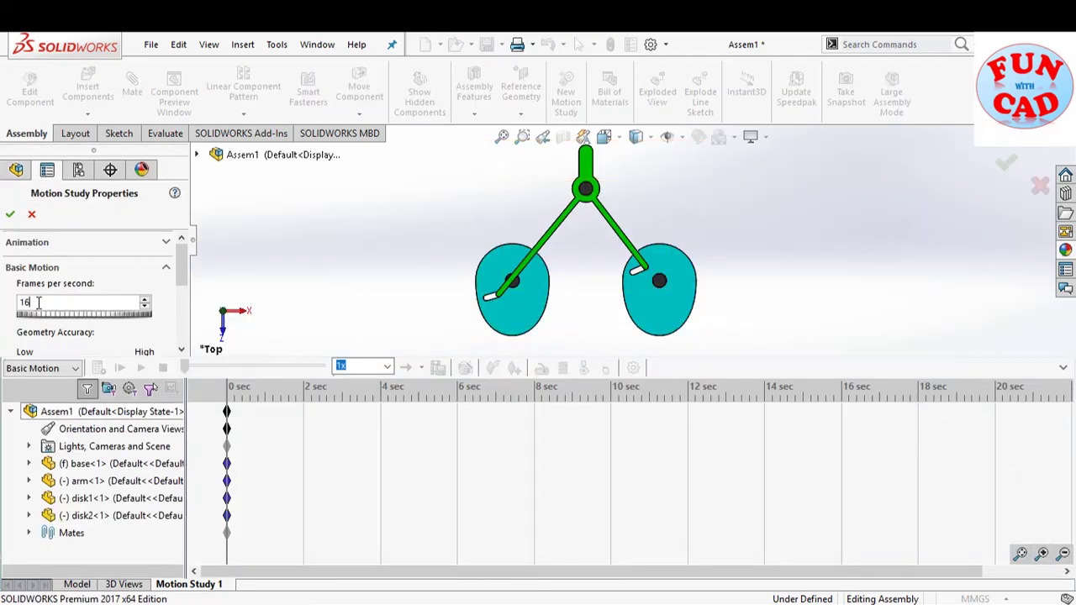
pyautogui.moveTo(183, 267); pyautogui.dragTo(185, 304)
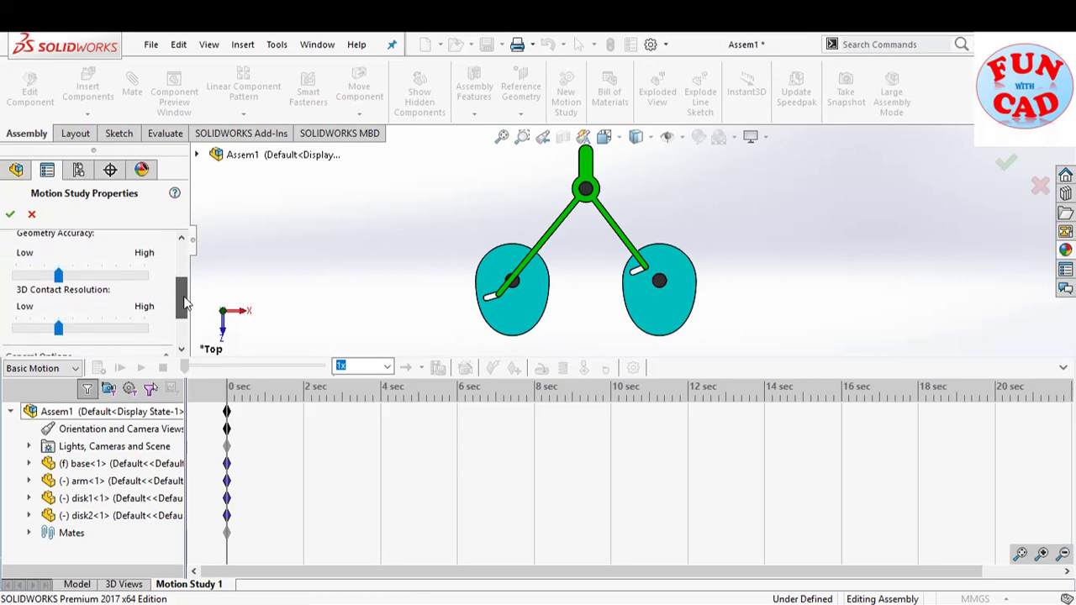
pyautogui.moveTo(57, 275); pyautogui.dragTo(144, 275)
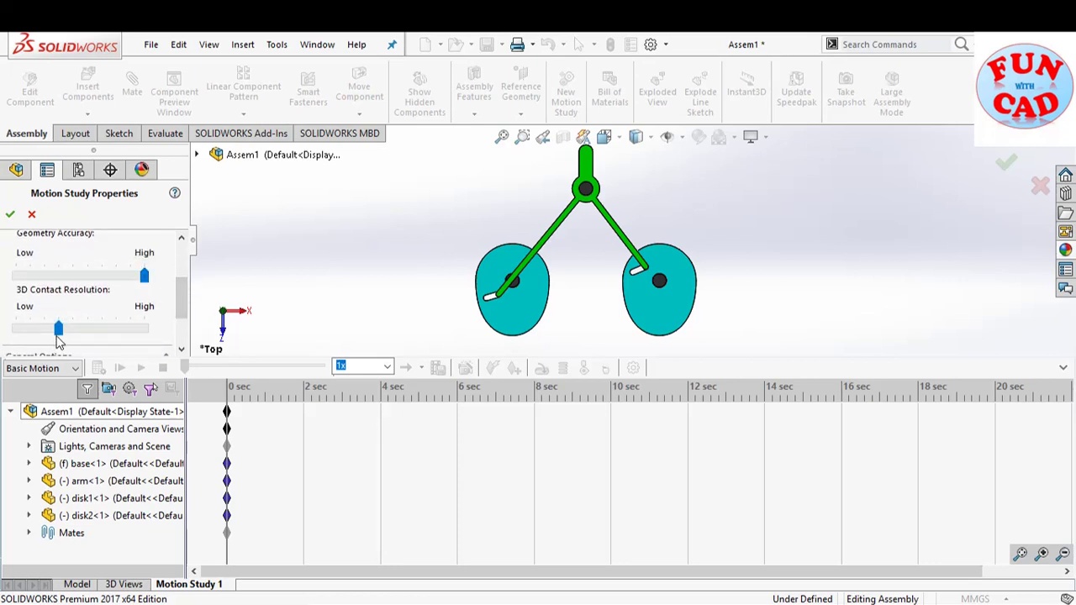
pyautogui.moveTo(58, 332); pyautogui.dragTo(140, 336)
pyautogui.click(10, 215)
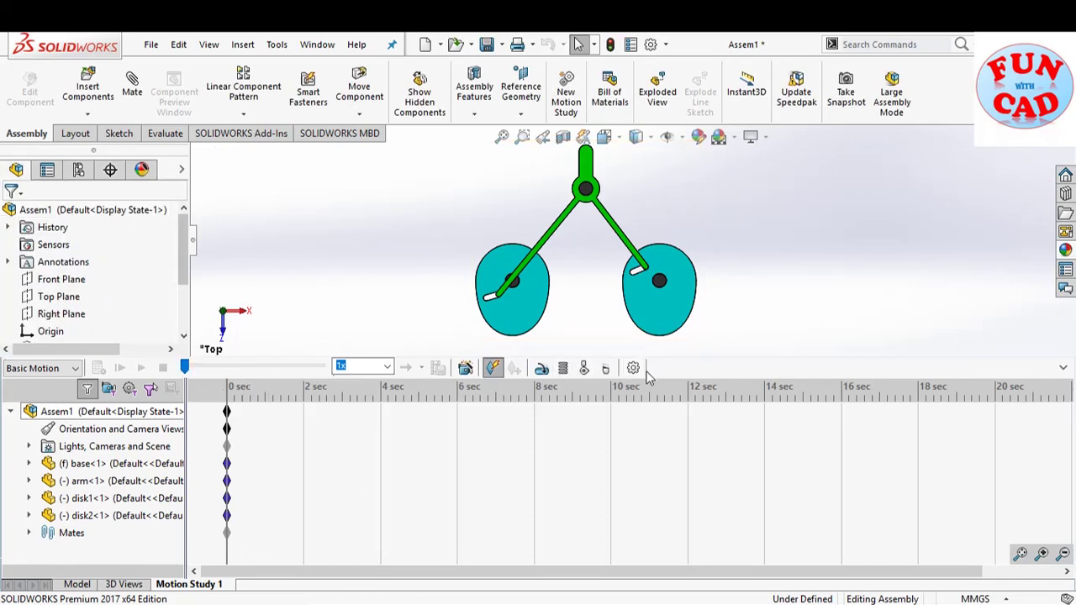
# Step: Add a solid body contact covering disk2, the arm and disk1
pyautogui.click(590, 370)
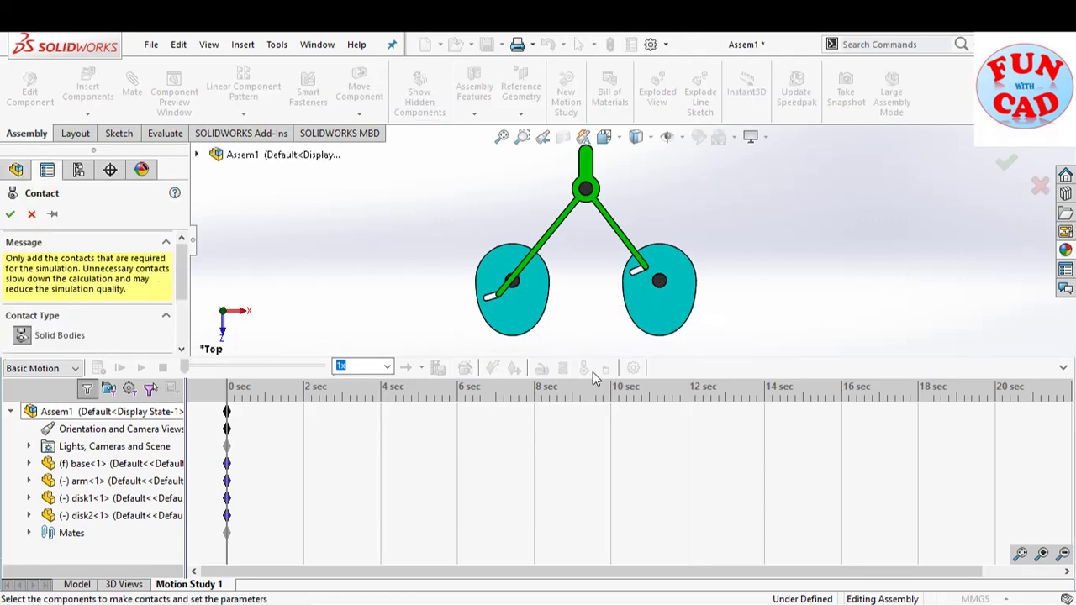
pyautogui.click(642, 311)
pyautogui.click(626, 243)
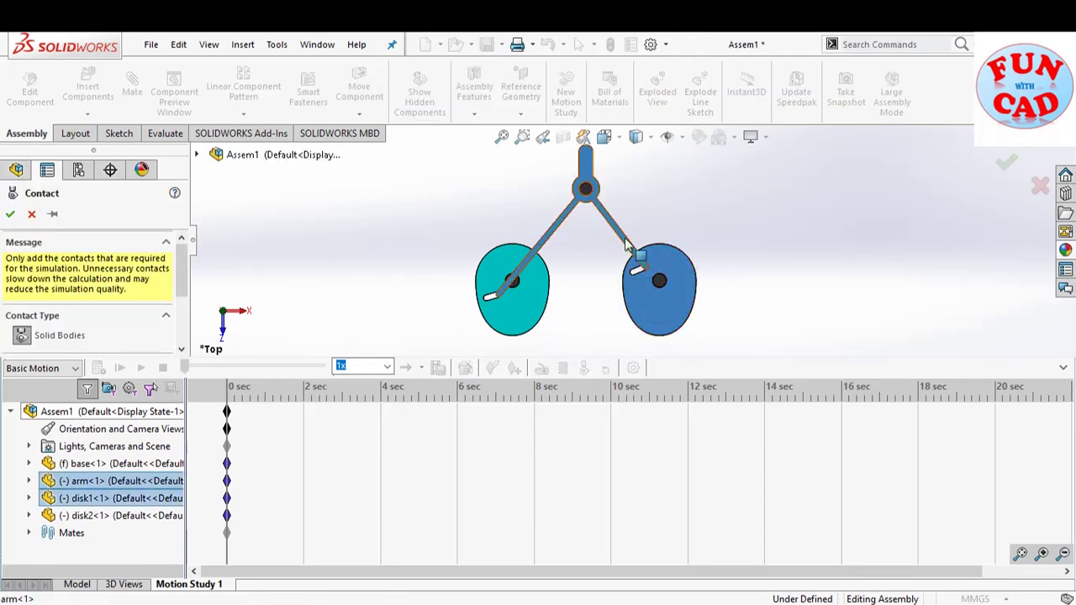
pyautogui.click(533, 306)
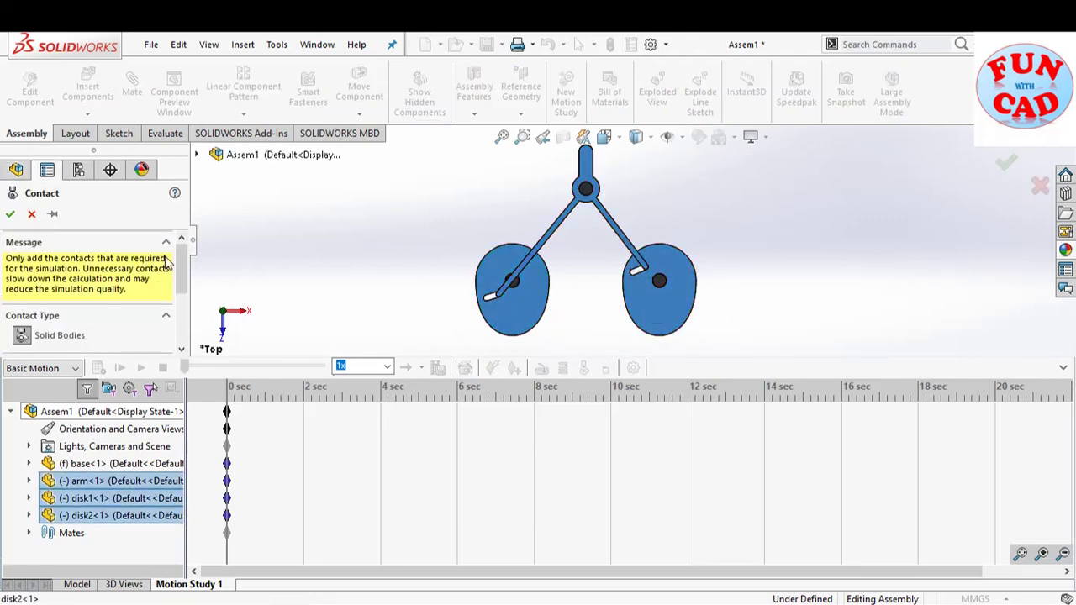
pyautogui.moveTo(181, 267); pyautogui.dragTo(186, 311)
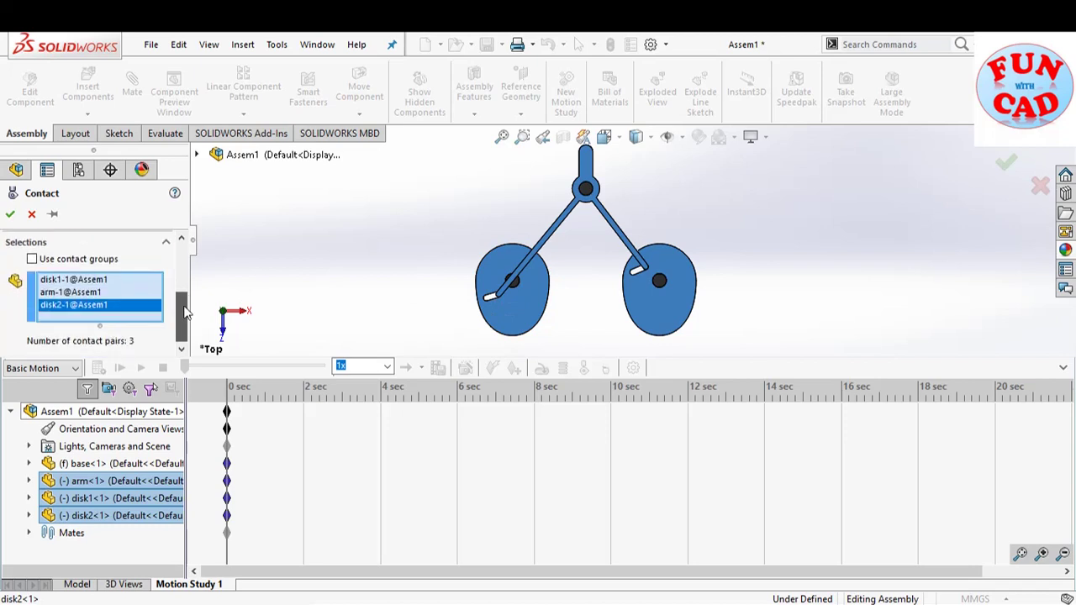
pyautogui.click(11, 215)
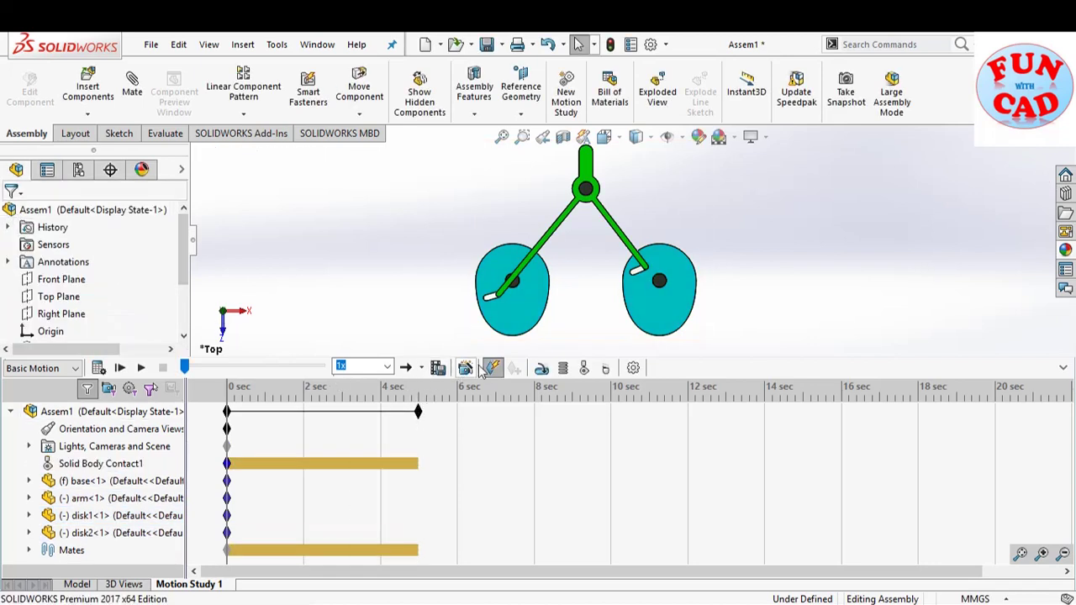
# Step: Place a rotary motor on the arm's pivot face, turning the arm relative to the base
pyautogui.click(541, 369)
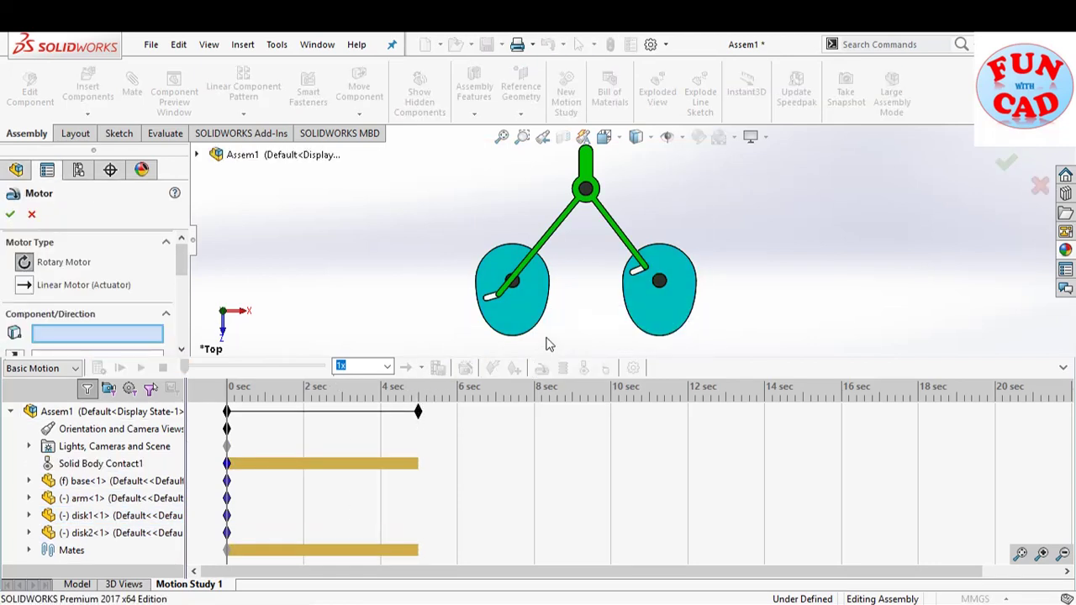
pyautogui.click(587, 188)
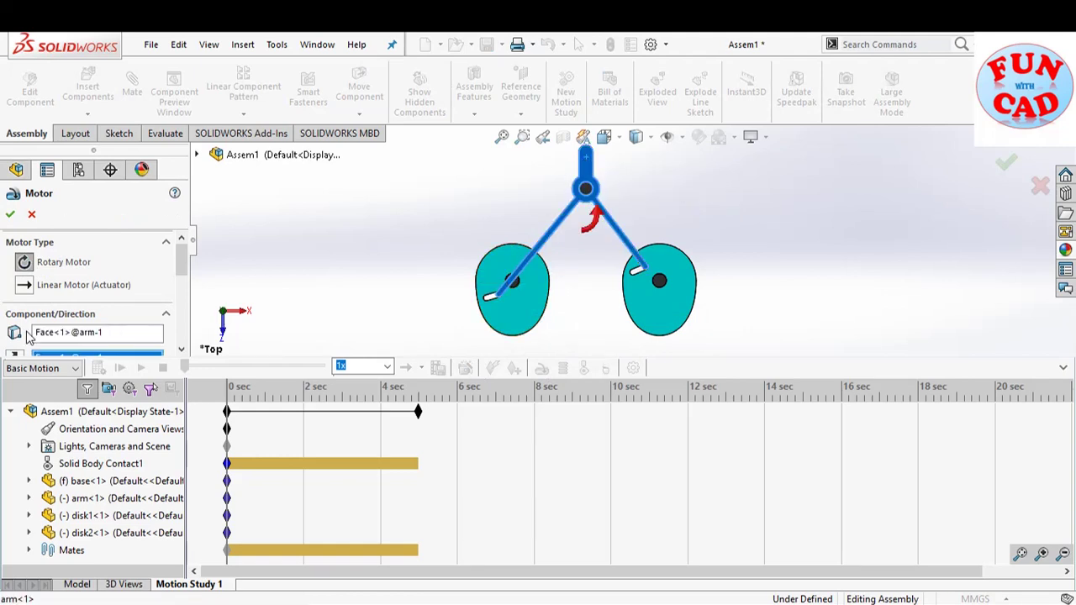
pyautogui.scroll(-3, 179, 282)
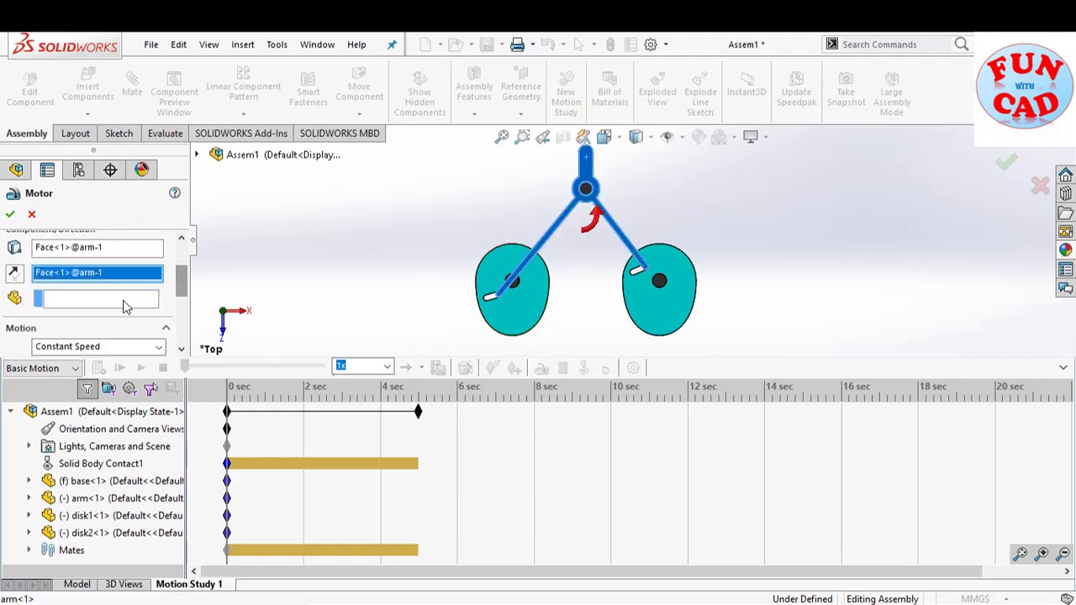
pyautogui.click(124, 302)
pyautogui.click(587, 191)
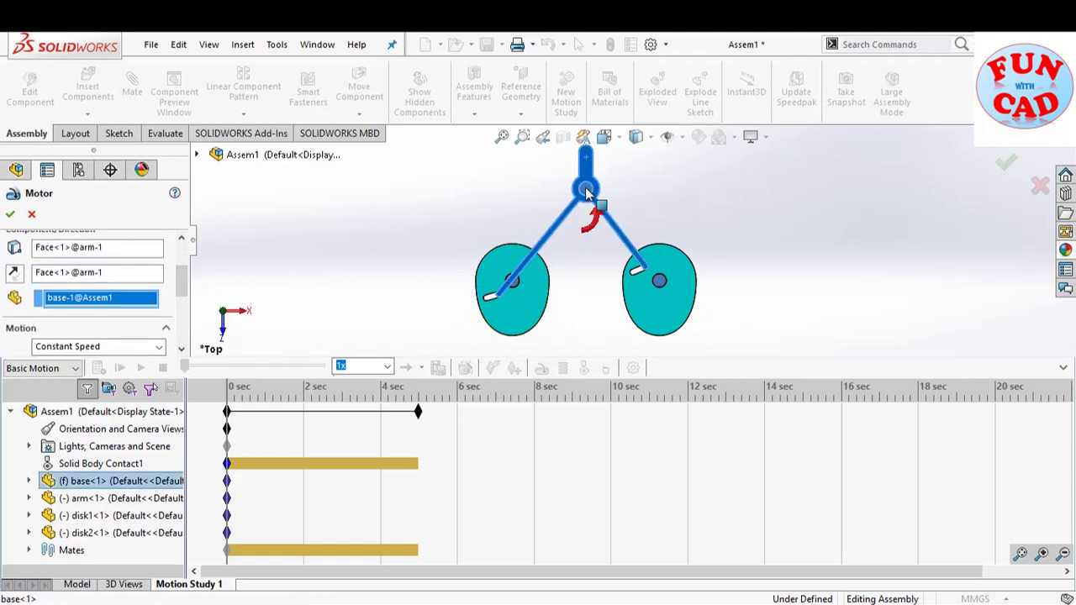
pyautogui.scroll(-2, 178, 292)
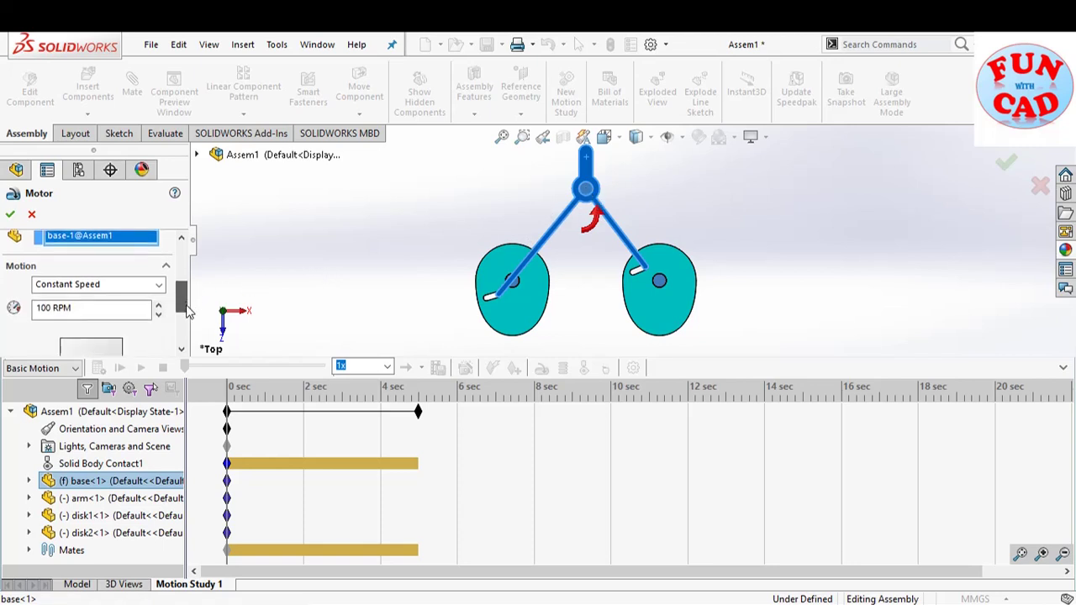
# Step: Set the motor motion to Distance with 12deg and accept it
pyautogui.click(156, 285)
pyautogui.click(101, 313)
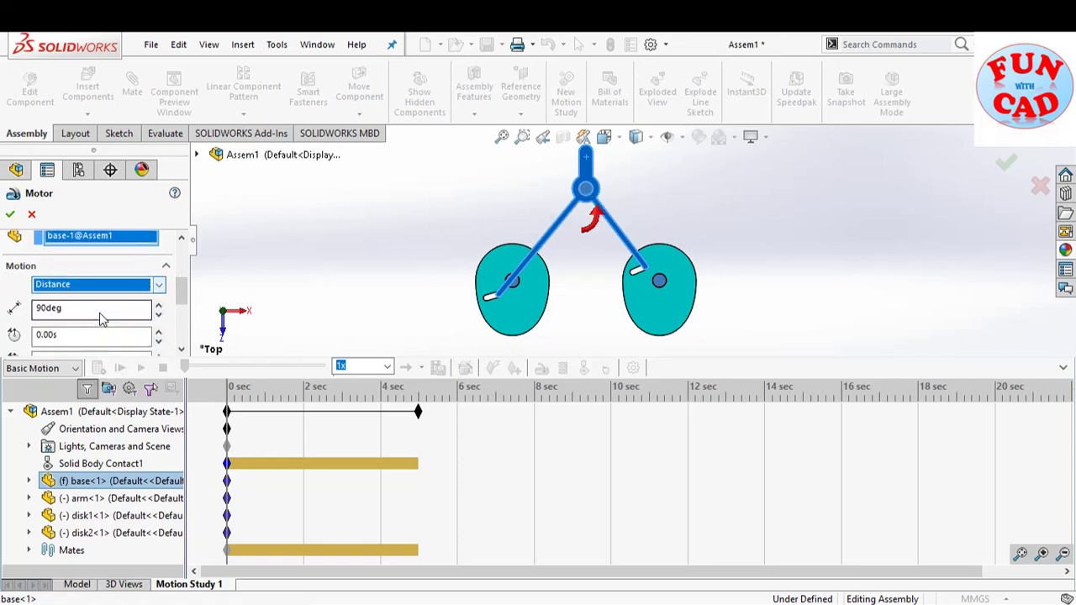
pyautogui.click(61, 308)
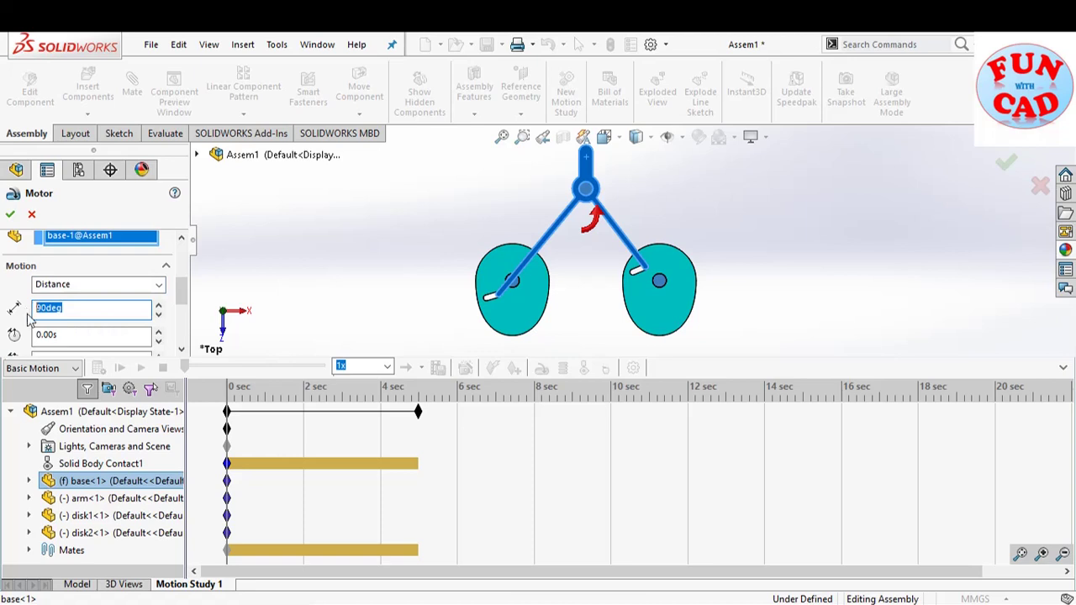
pyautogui.write('12')
pyautogui.press('Return')
pyautogui.scroll(-1, 181, 296)
pyautogui.click(10, 215)
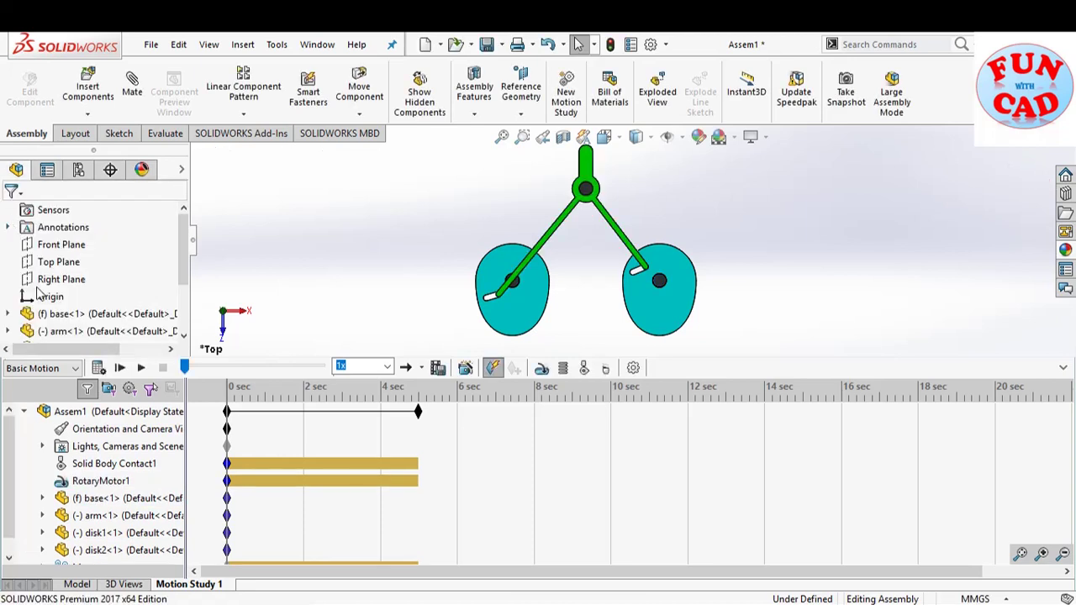
# Step: Calculate the motion study, play the animation twice, then return to the Model view
pyautogui.click(96, 368)
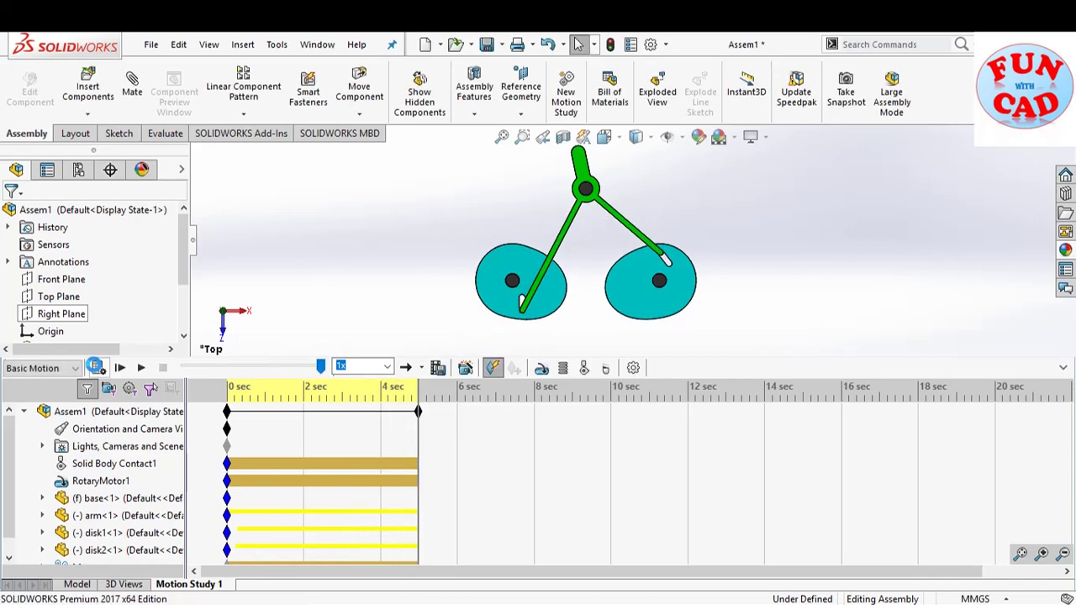
pyautogui.click(1064, 369)
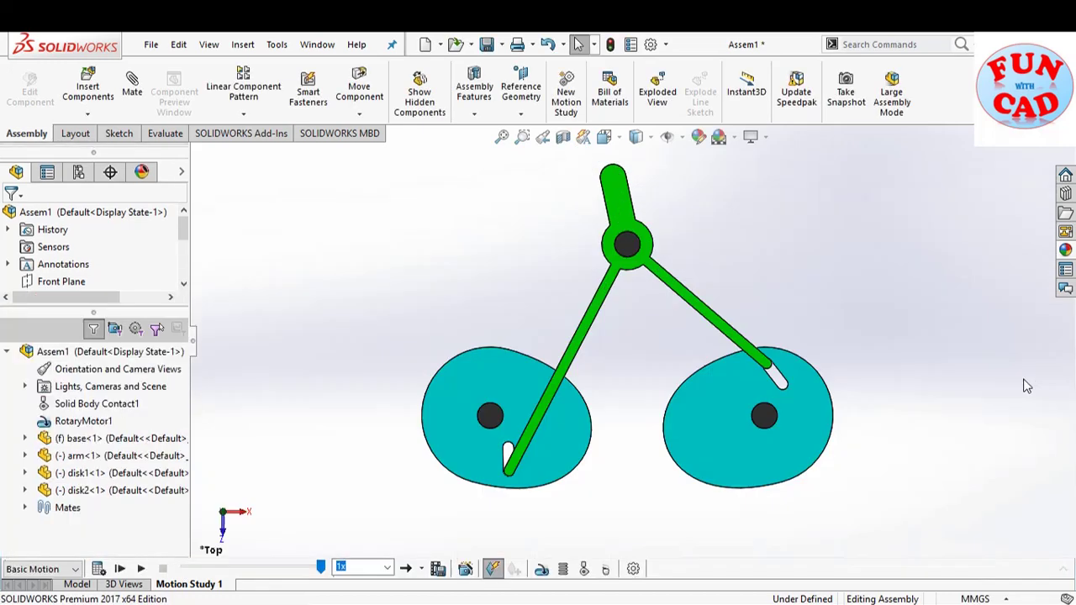
pyautogui.click(140, 569)
pyautogui.click(141, 570)
pyautogui.click(76, 584)
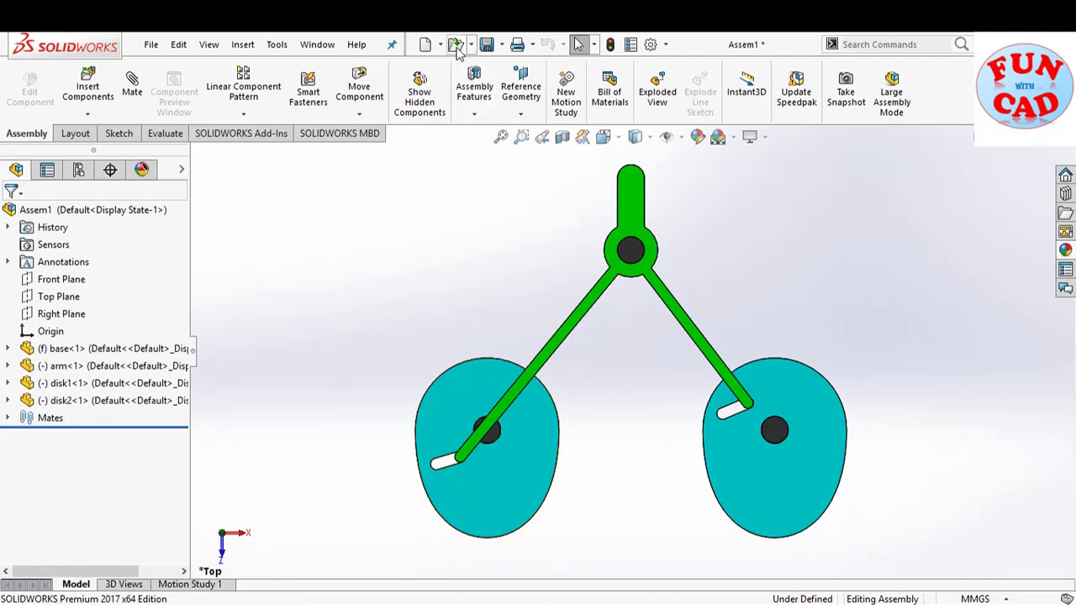
# Step: In disk2, edit Sketch2 and change the slot angle dimension from 75° to 90°
pyautogui.moveTo(559, 602)
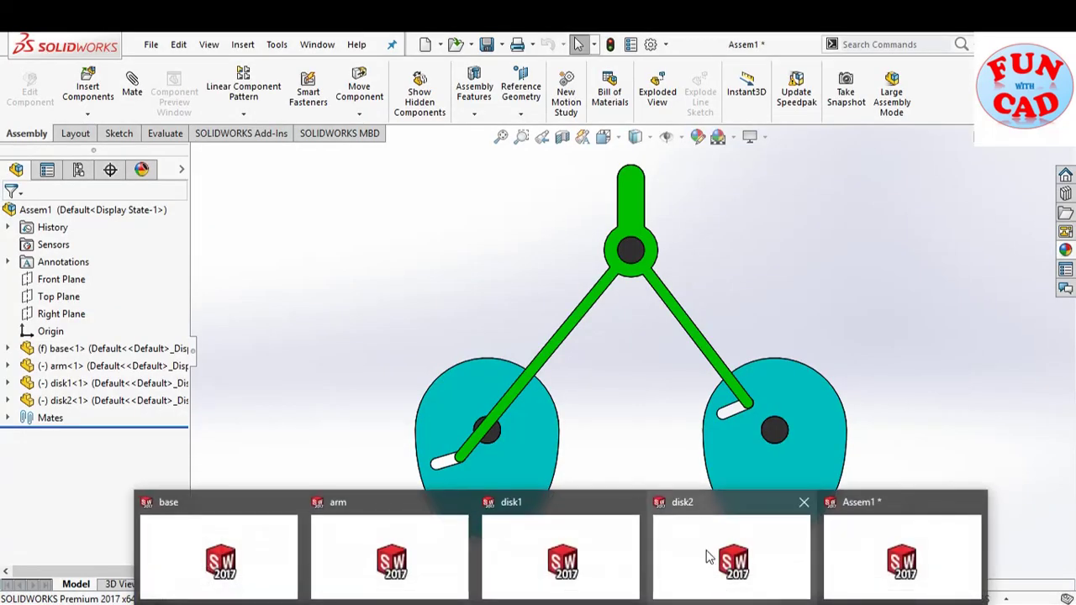
pyautogui.click(708, 557)
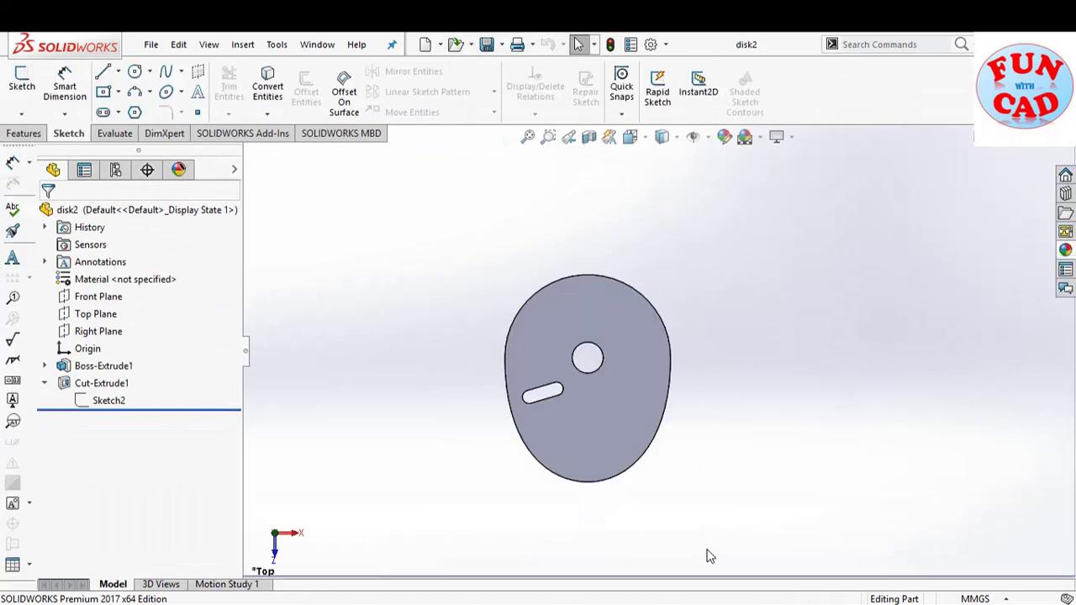
pyautogui.click(103, 402)
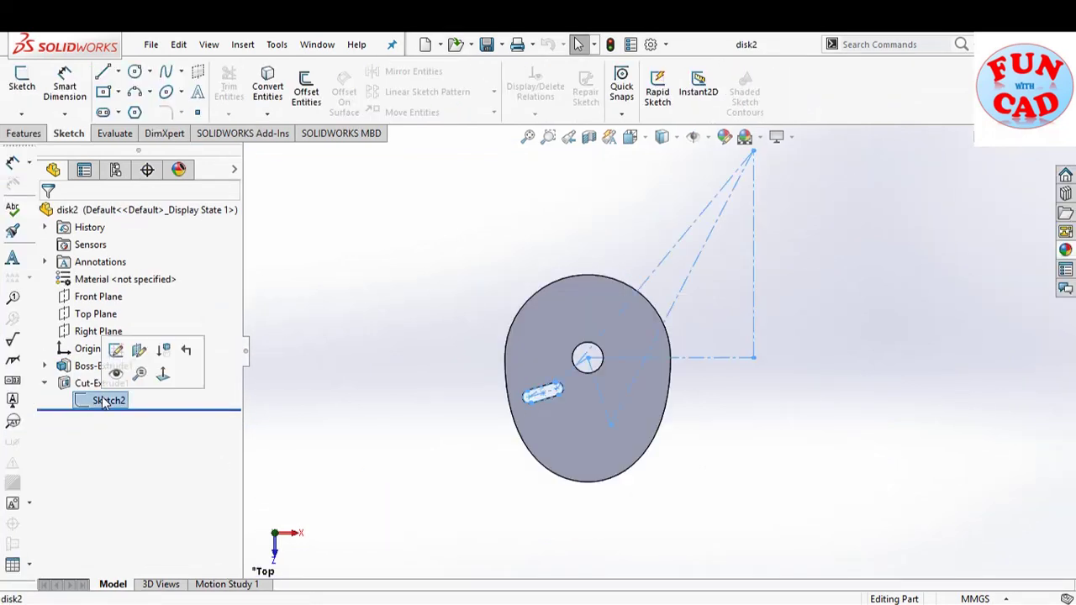
pyautogui.click(118, 350)
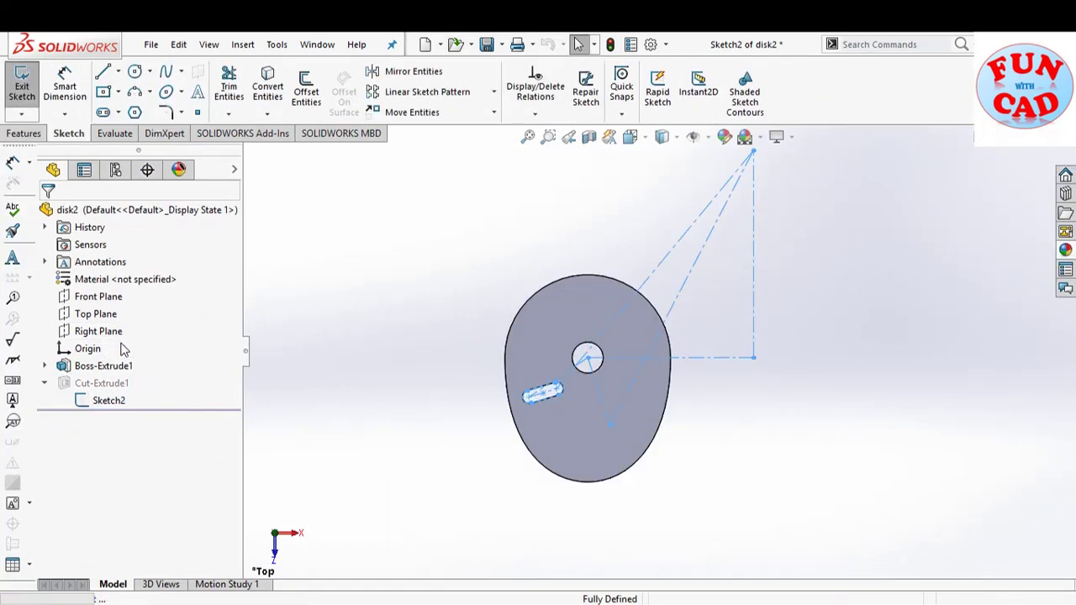
pyautogui.doubleClick(556, 484)
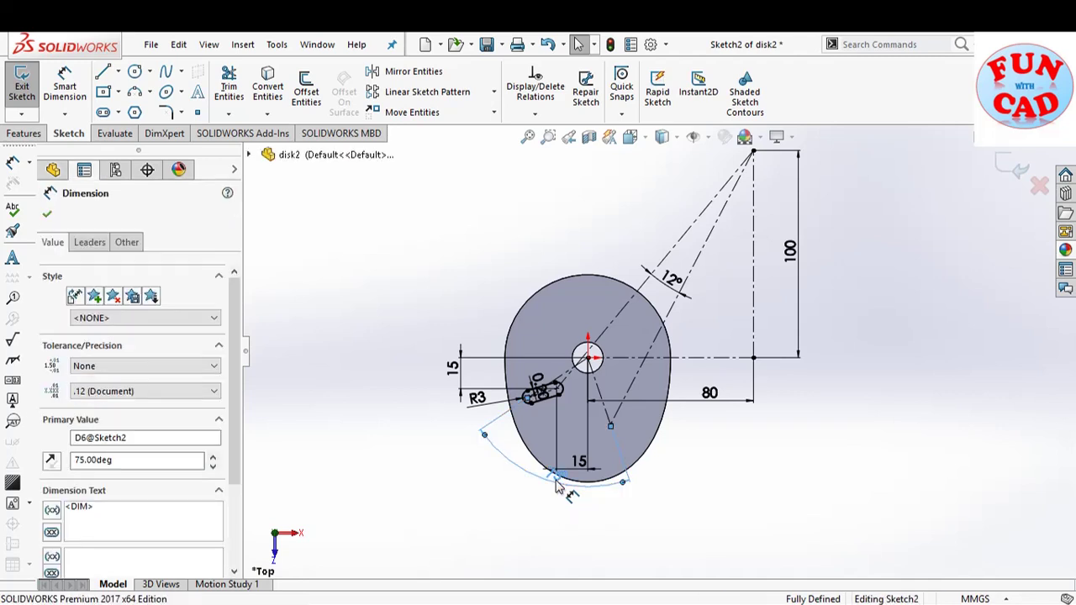
pyautogui.write('90')
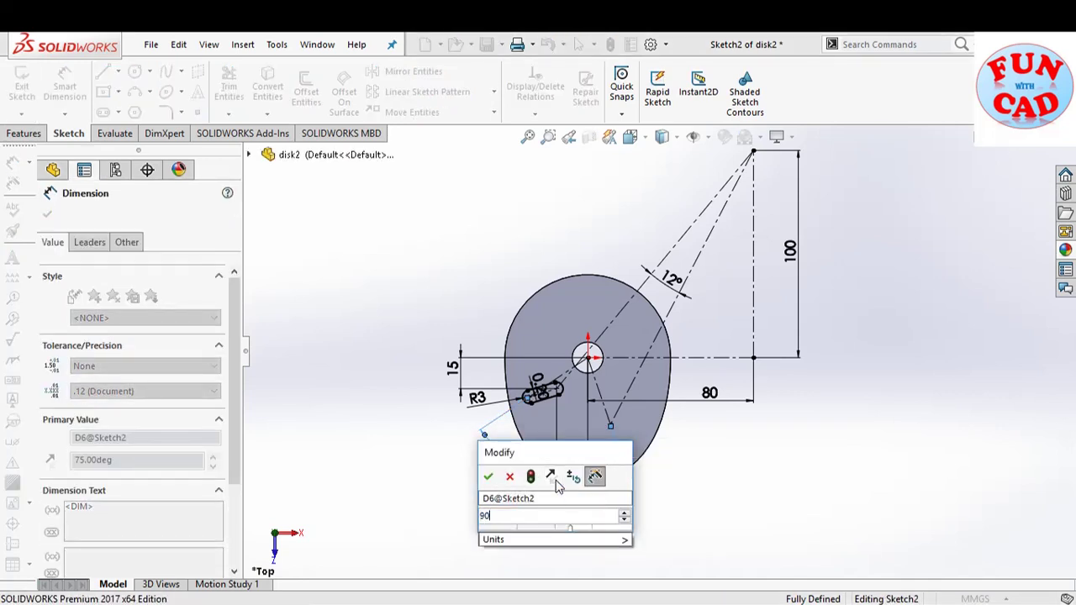
pyautogui.press('Return')
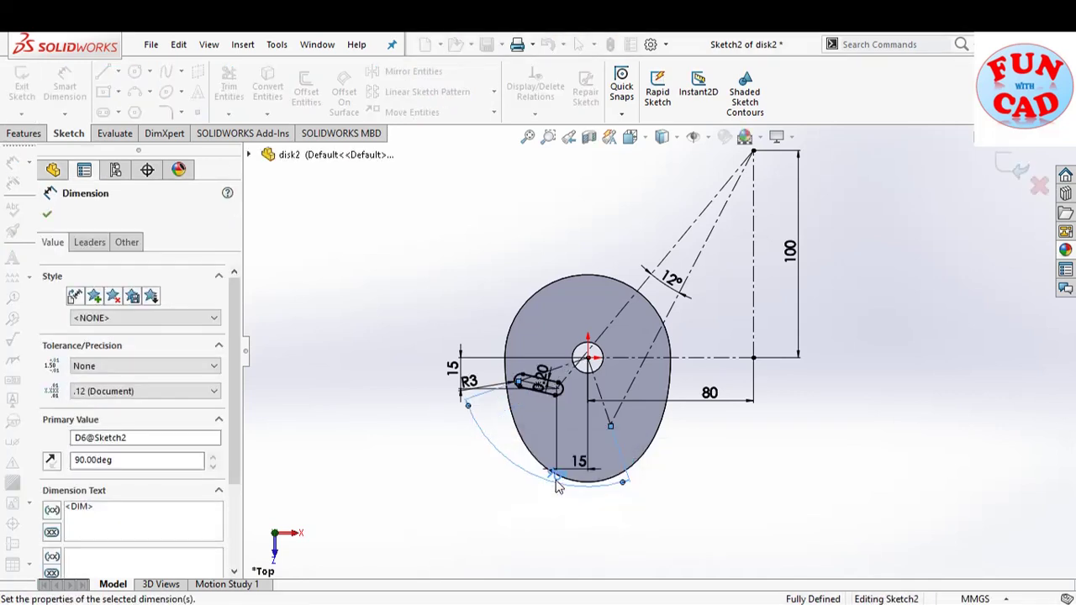
pyautogui.click(1003, 175)
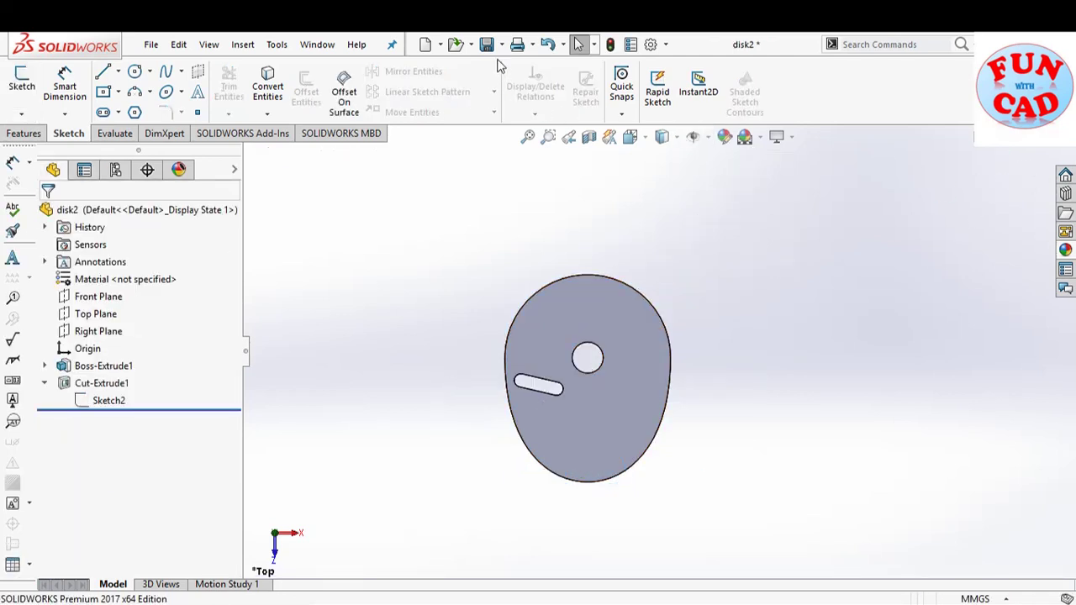
# Step: In disk1, edit Sketch2 and change the slot angle dimension from 75° to 65°
pyautogui.moveTo(574, 597)
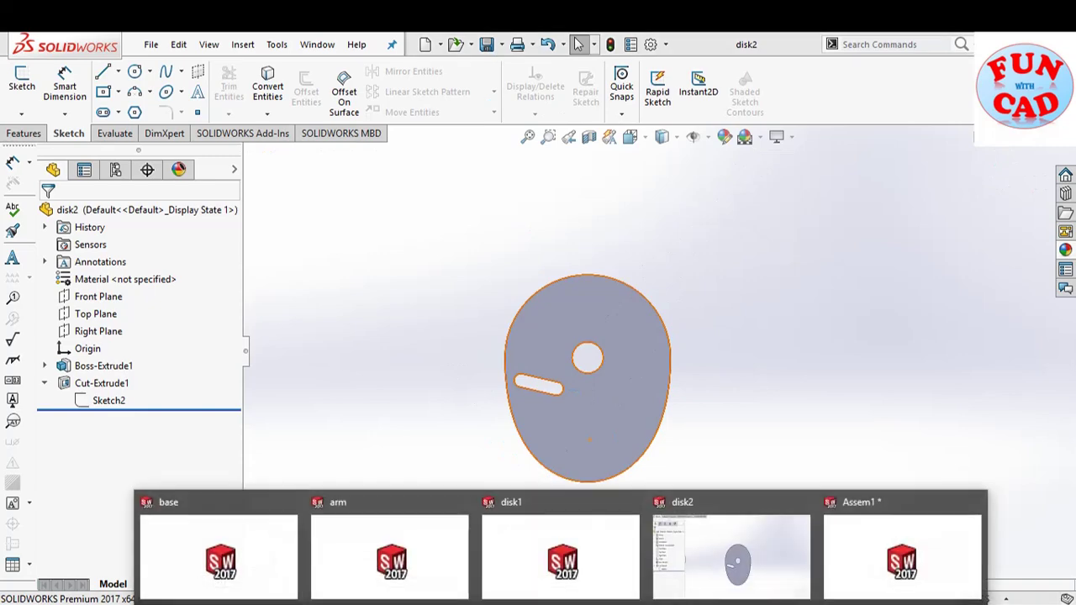
pyautogui.click(504, 595)
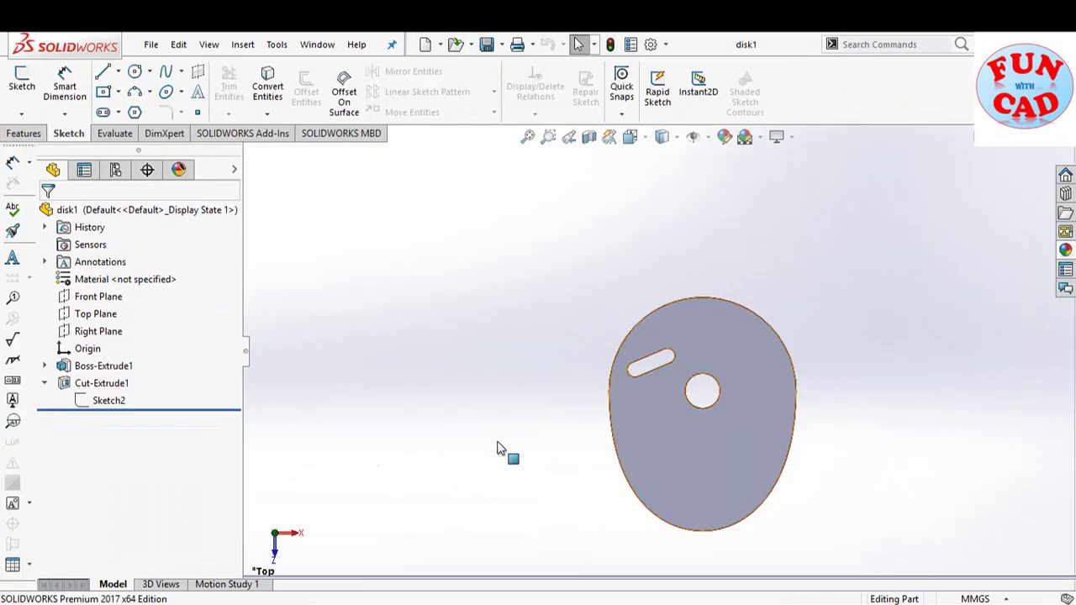
pyautogui.click(108, 402)
pyautogui.click(117, 354)
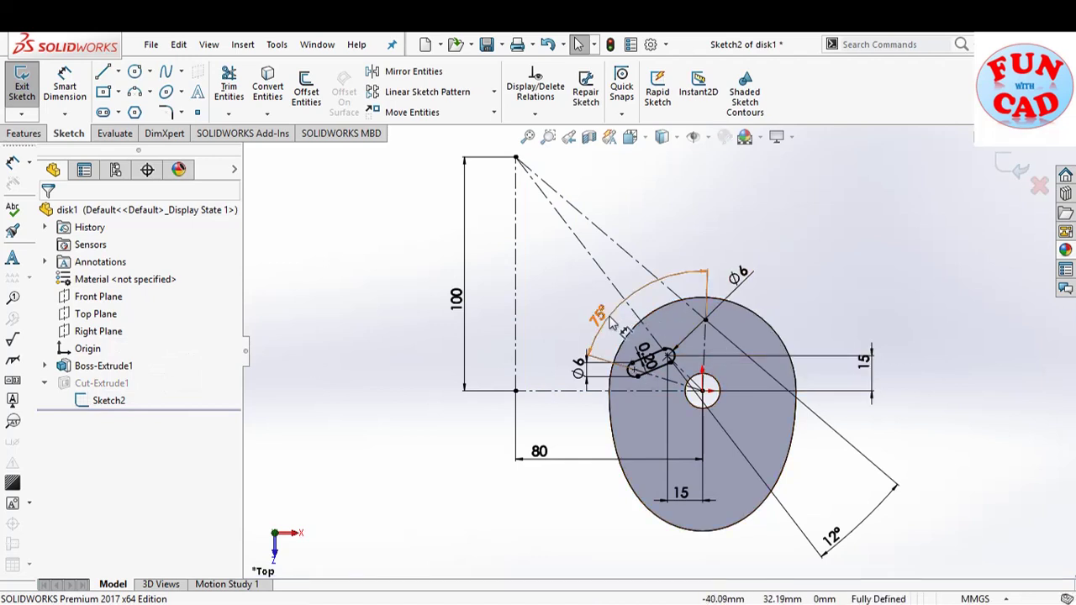
pyautogui.doubleClick(610, 325)
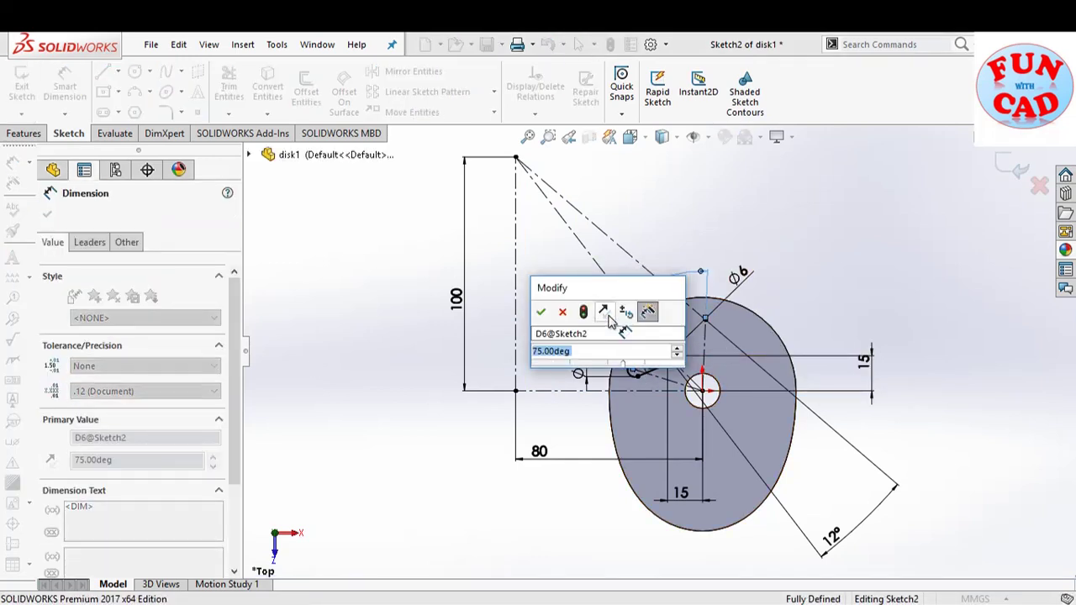
pyautogui.write('65')
pyautogui.press('Return')
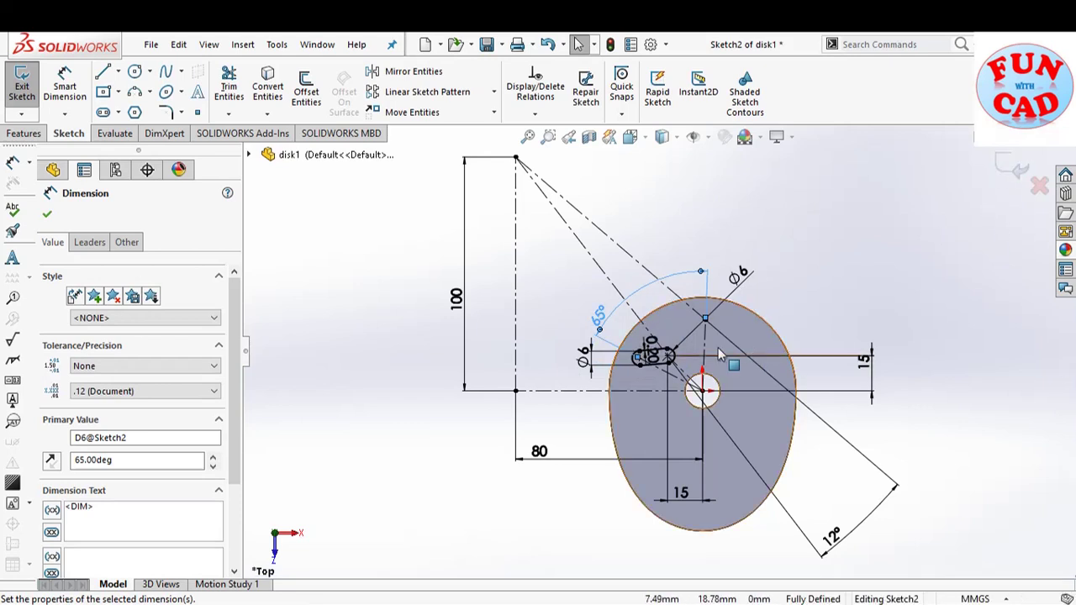
pyautogui.scroll(-3, 720, 346)
pyautogui.click(1008, 164)
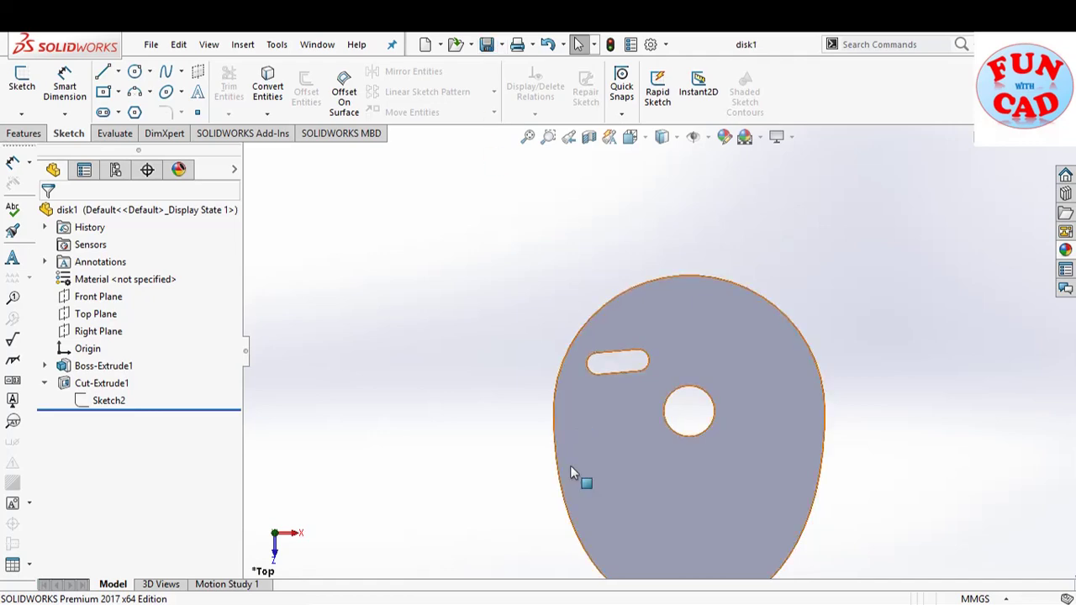
# Step: Rebuild Assem1 with the updated discs
pyautogui.moveTo(561, 603)
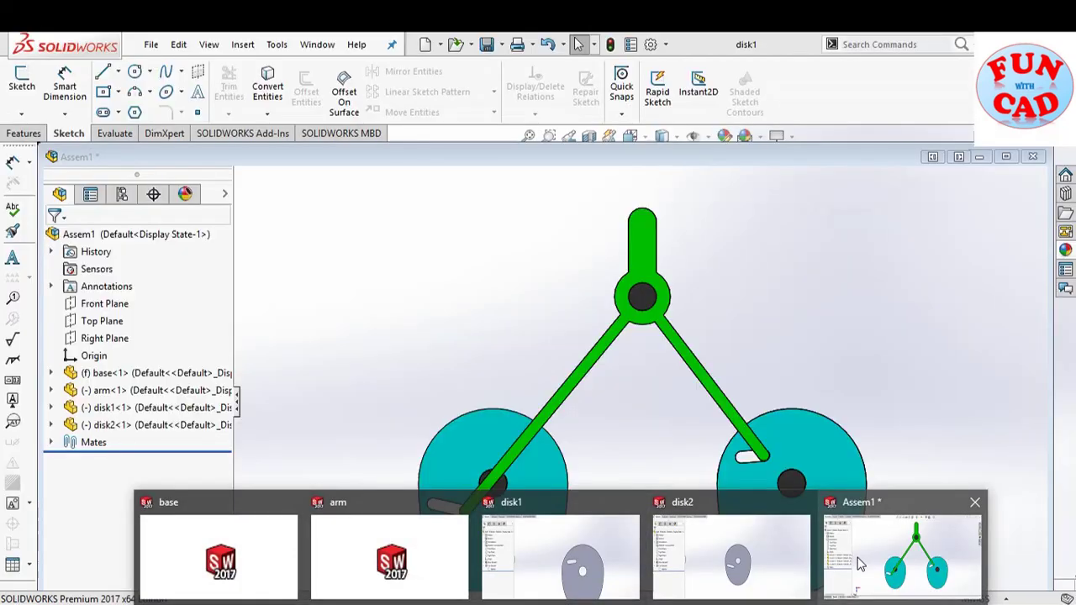
pyautogui.click(859, 560)
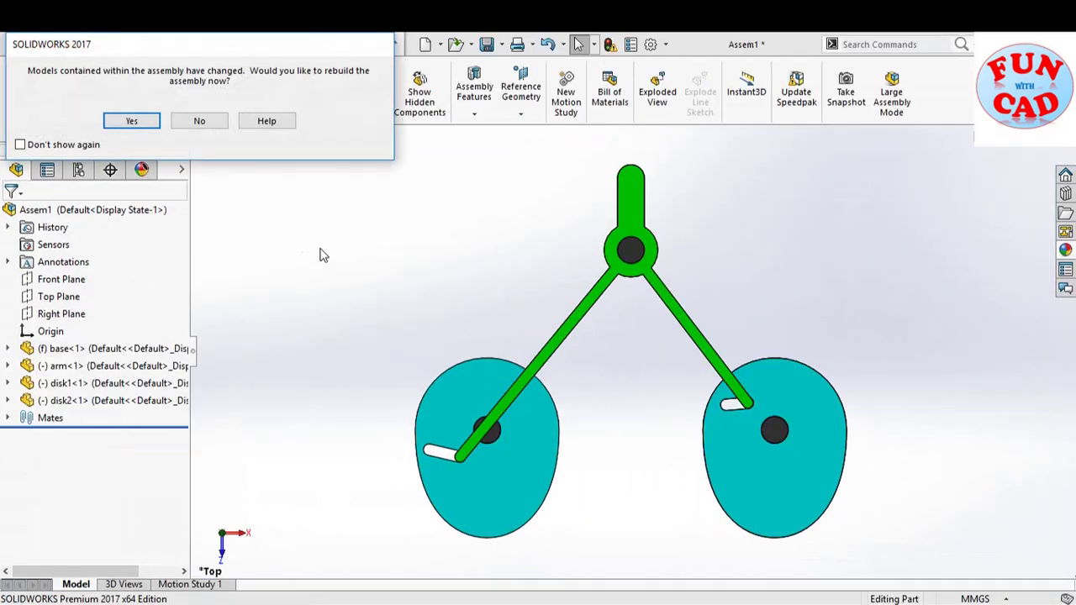
pyautogui.click(131, 120)
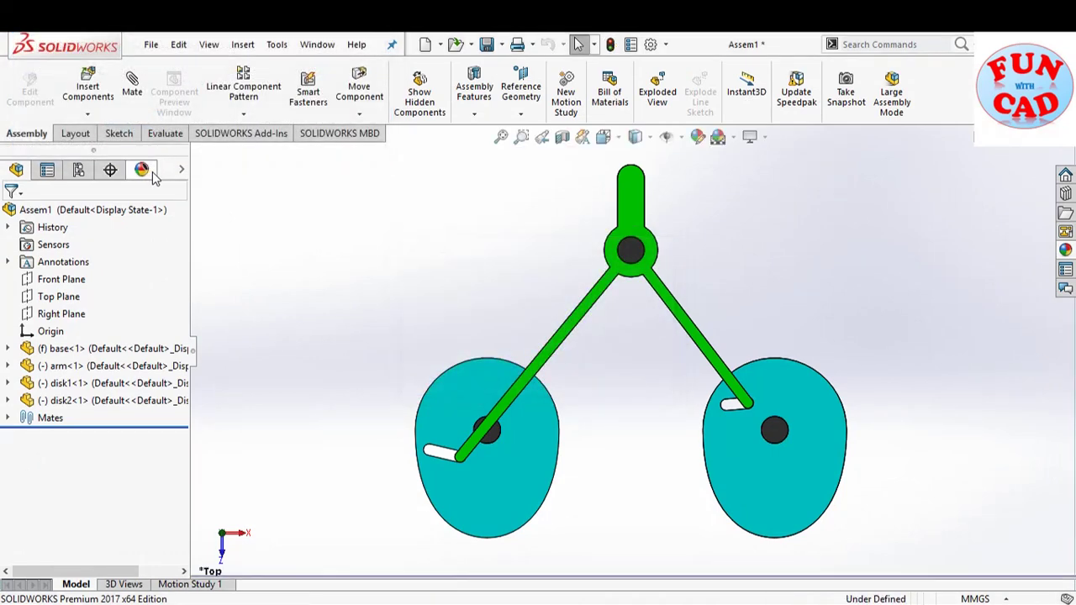
# Step: Recalculate Motion Study 1 and play it with the new 65° and 90° slots
pyautogui.click(210, 585)
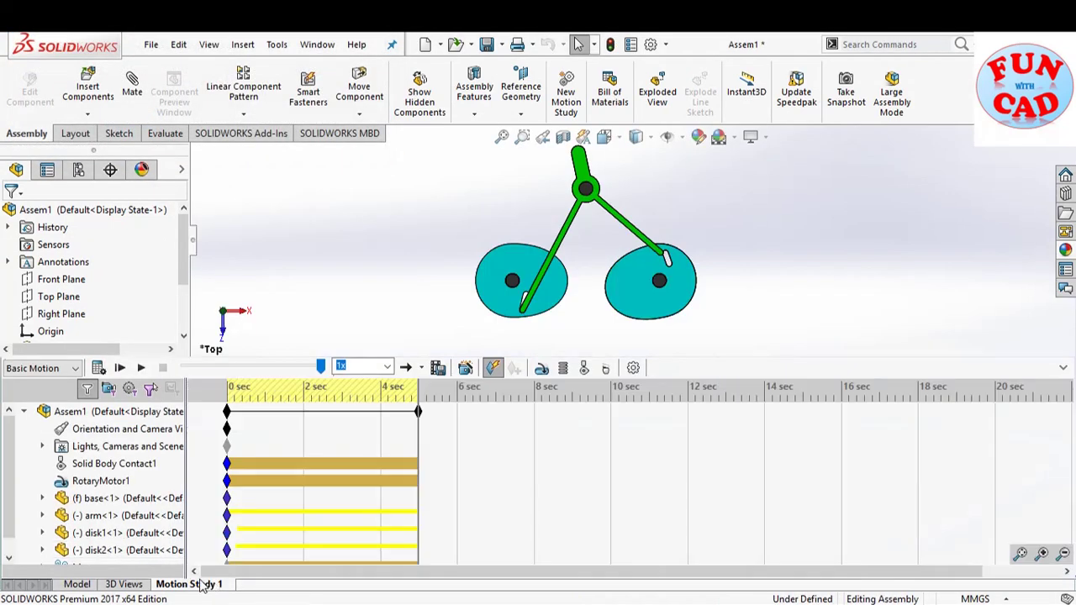
pyautogui.click(95, 369)
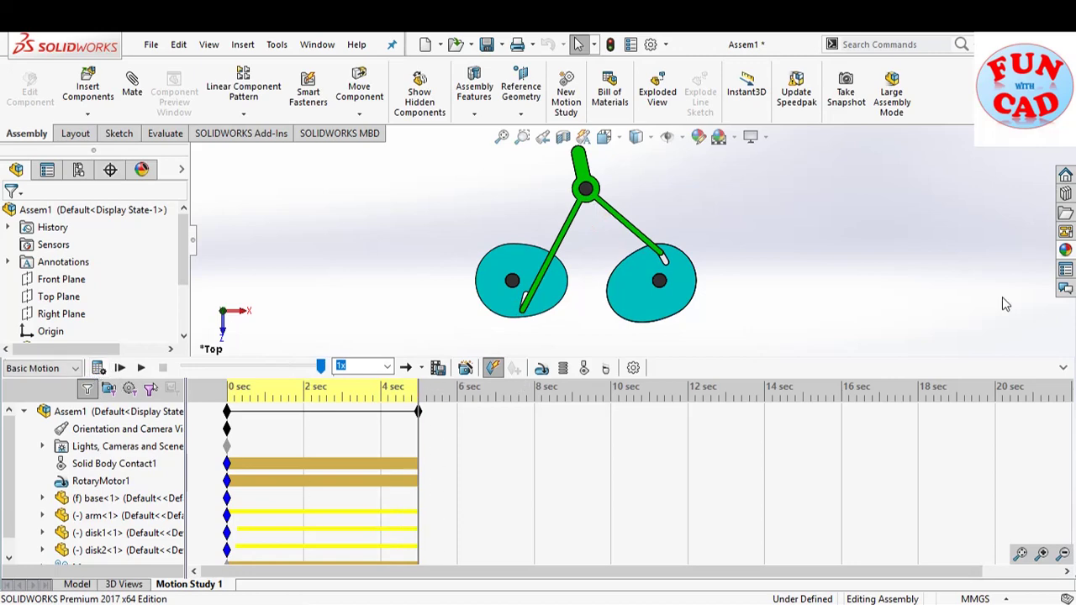
pyautogui.click(1059, 370)
pyautogui.click(141, 570)
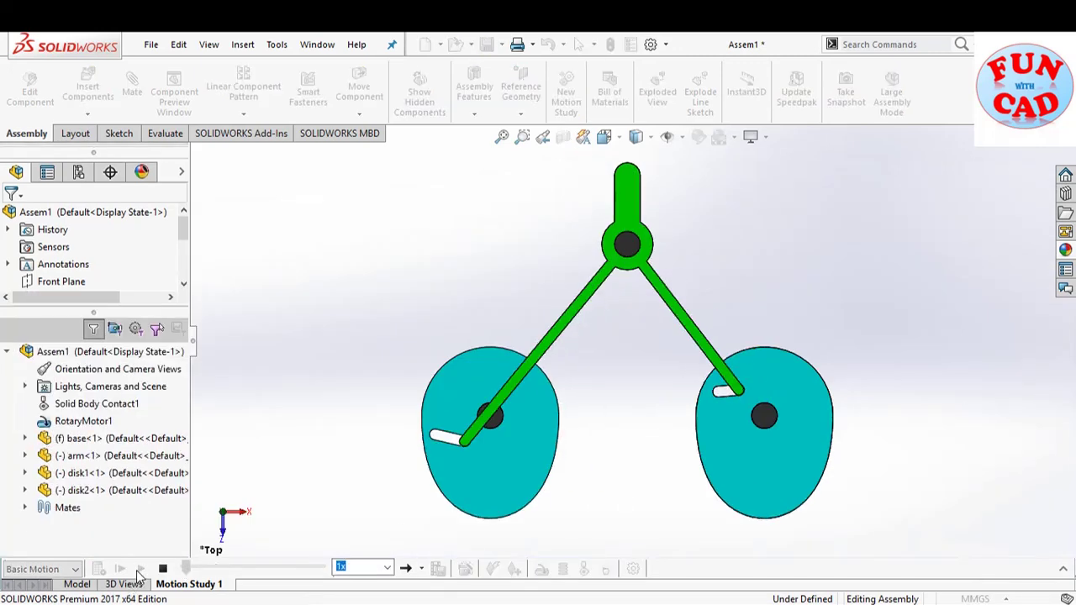